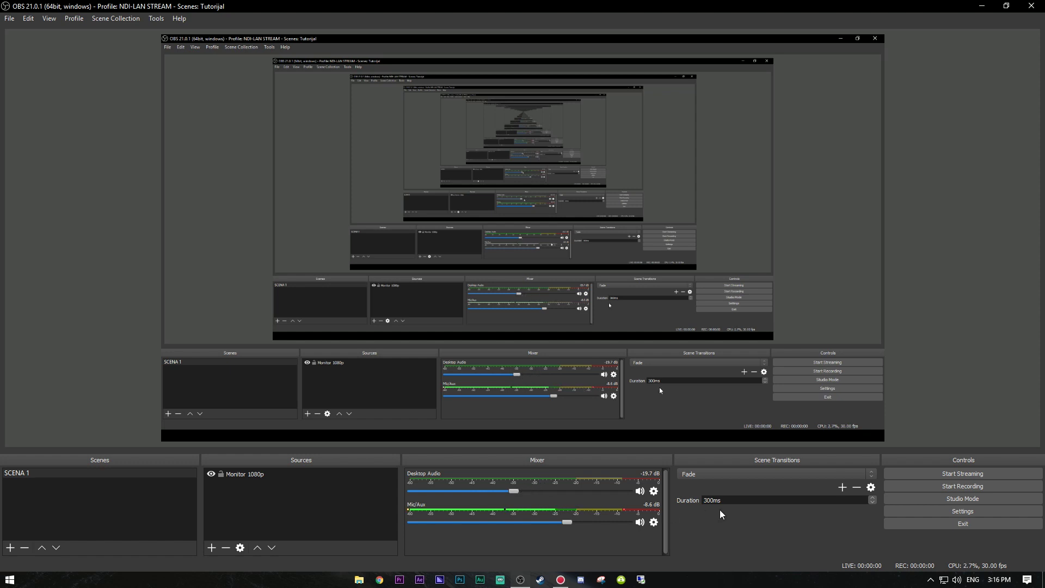
- Add a new scene named Igra
click(298, 491)
click(326, 517)
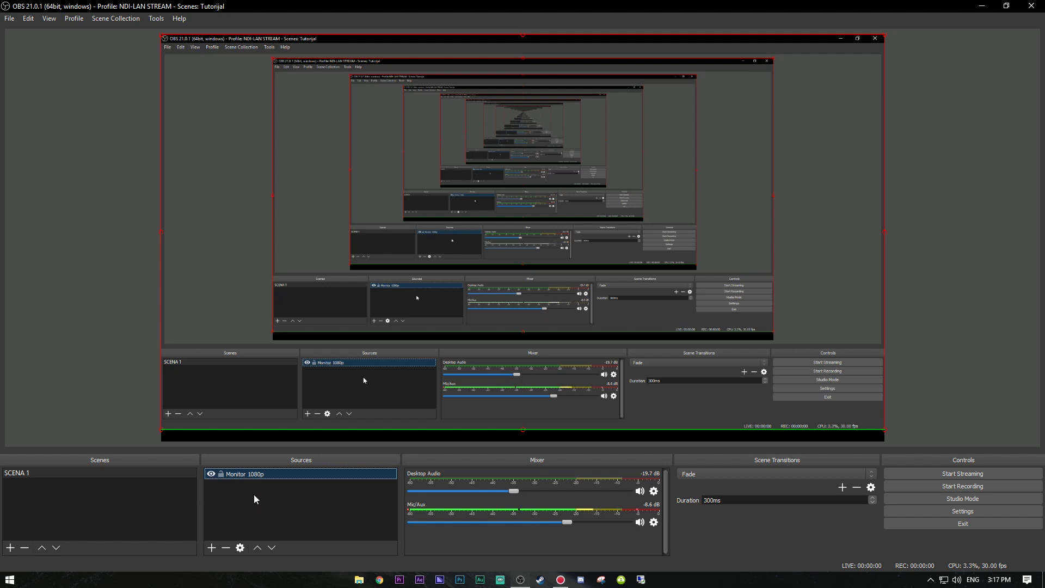
double_click(30, 490)
text(Igra)
key(Return)
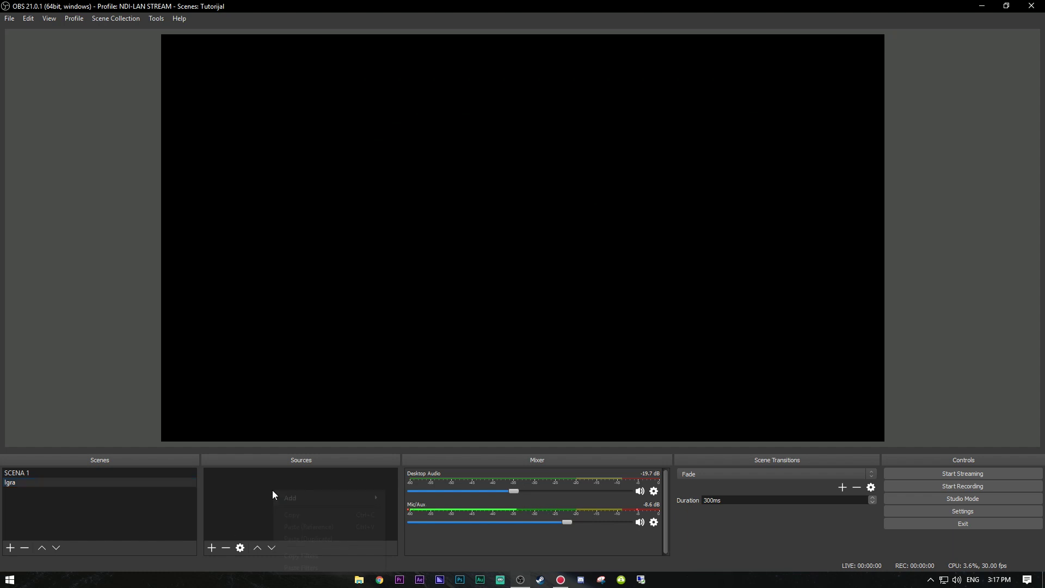
- Add a Game Capture source named IGRA to the Igra scene, leaving its default capture properties
right_click(272, 491)
mouse_move(300, 491)
click(416, 470)
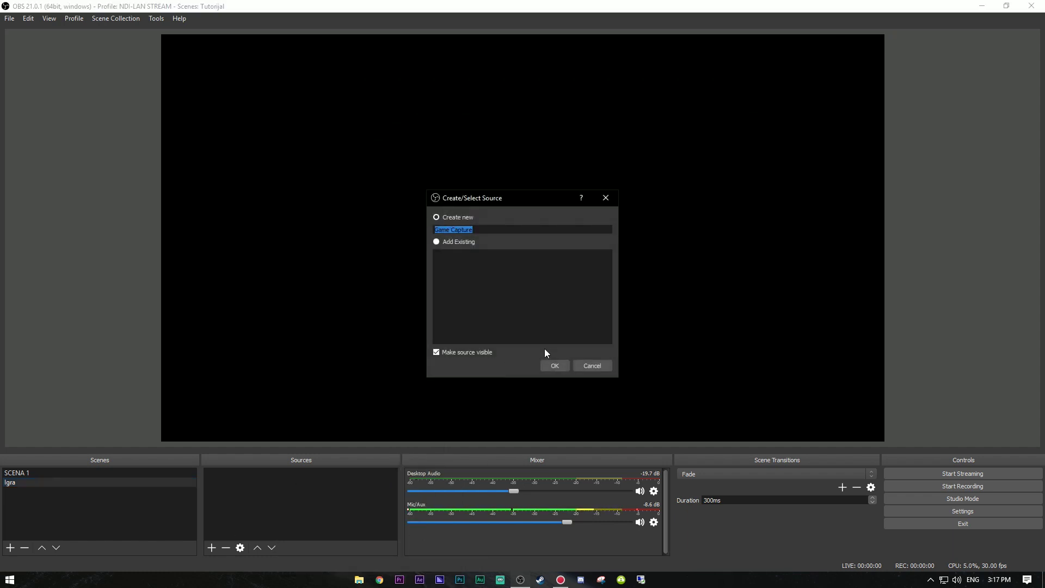
text(IGRA)
click(555, 365)
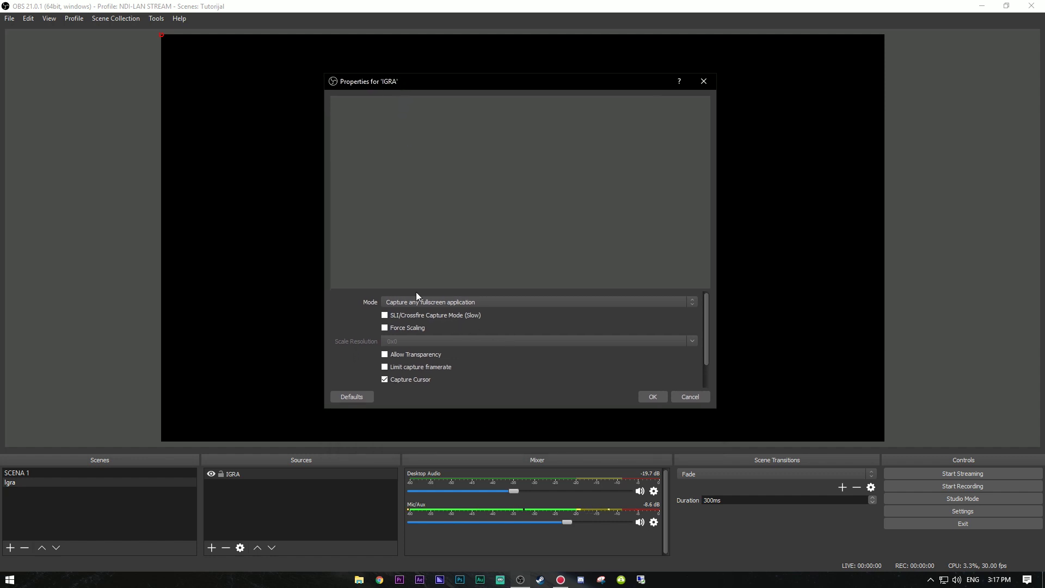
click(693, 399)
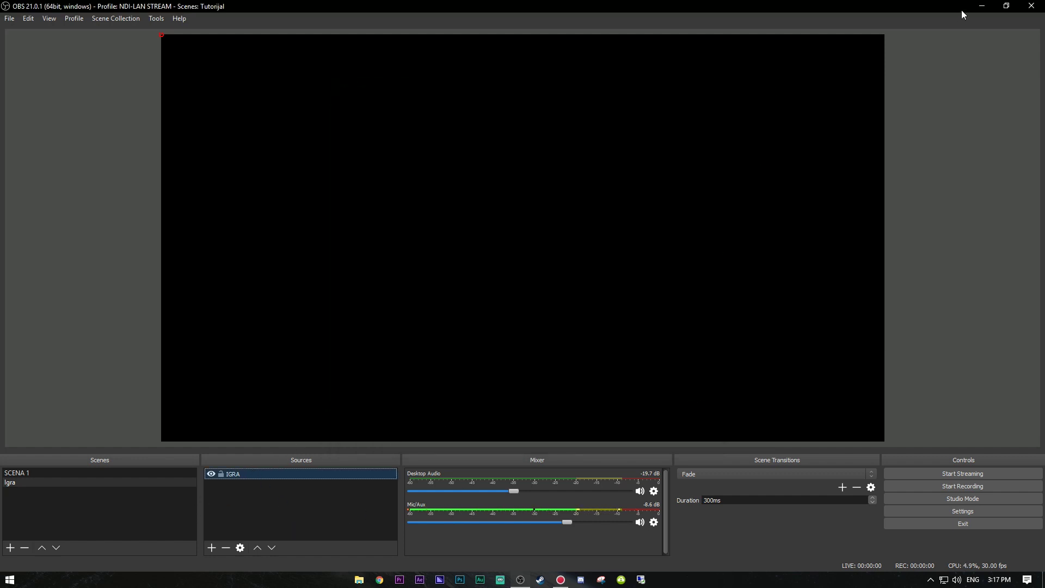
- Bring up the Fly Away game, move its window out of the way, and return to OBS
click(981, 6)
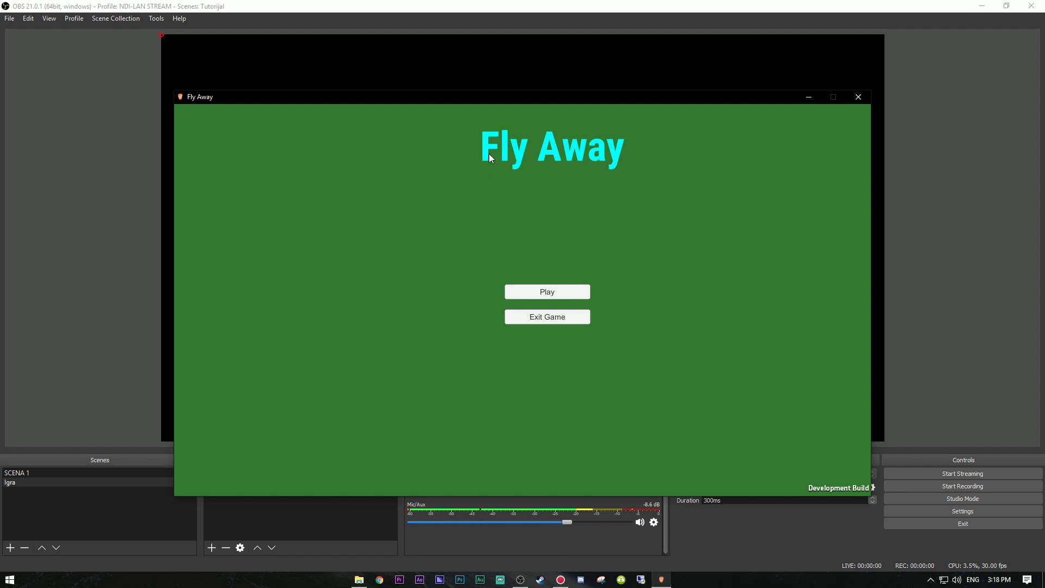
drag(437, 82, 388, 80)
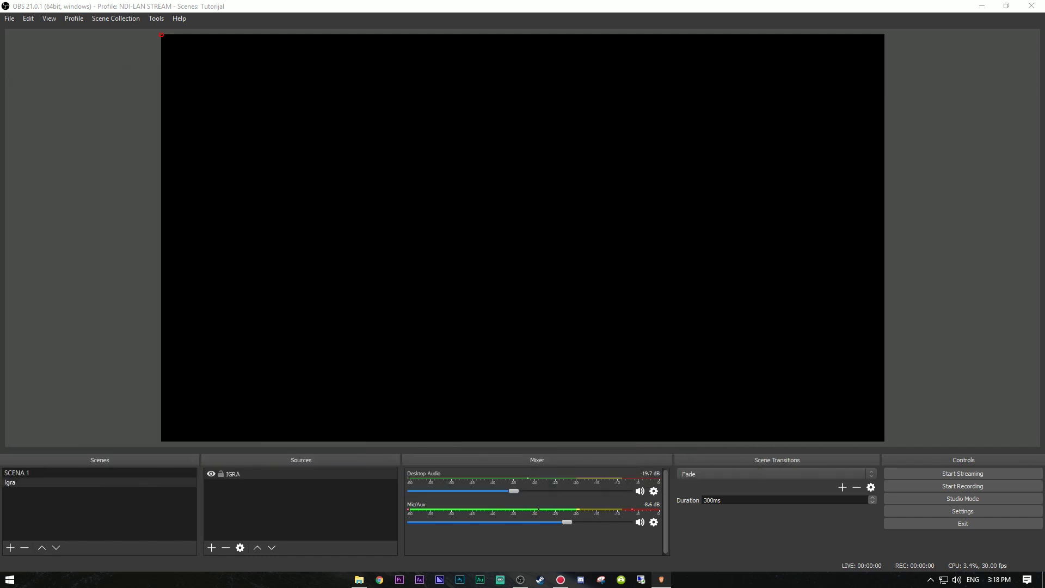
click(233, 475)
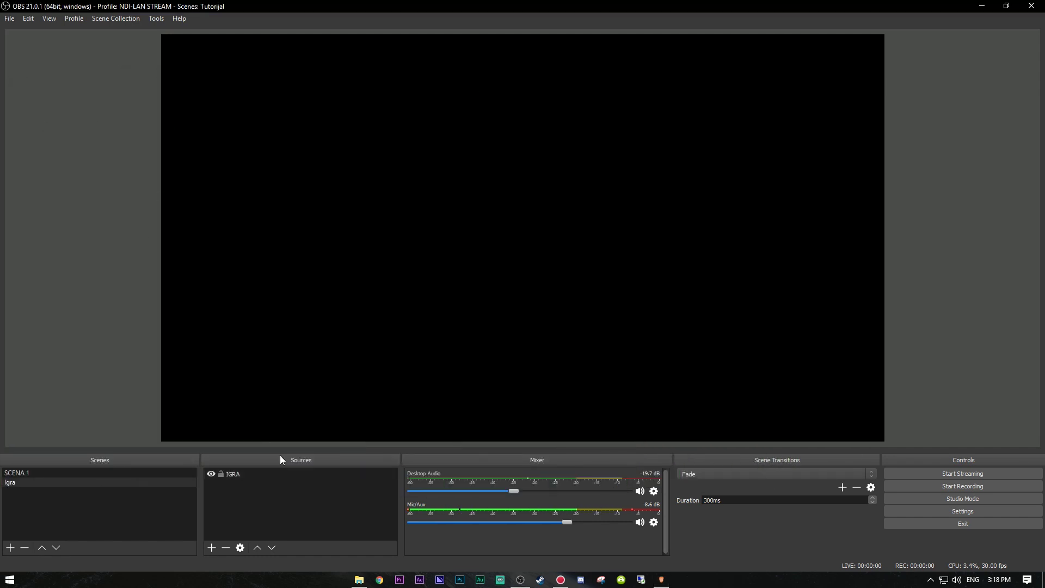
- Set the IGRA source's mode to Capture specific window and its window to [FlyAway 01b.exe]: Fly Away
right_click(233, 472)
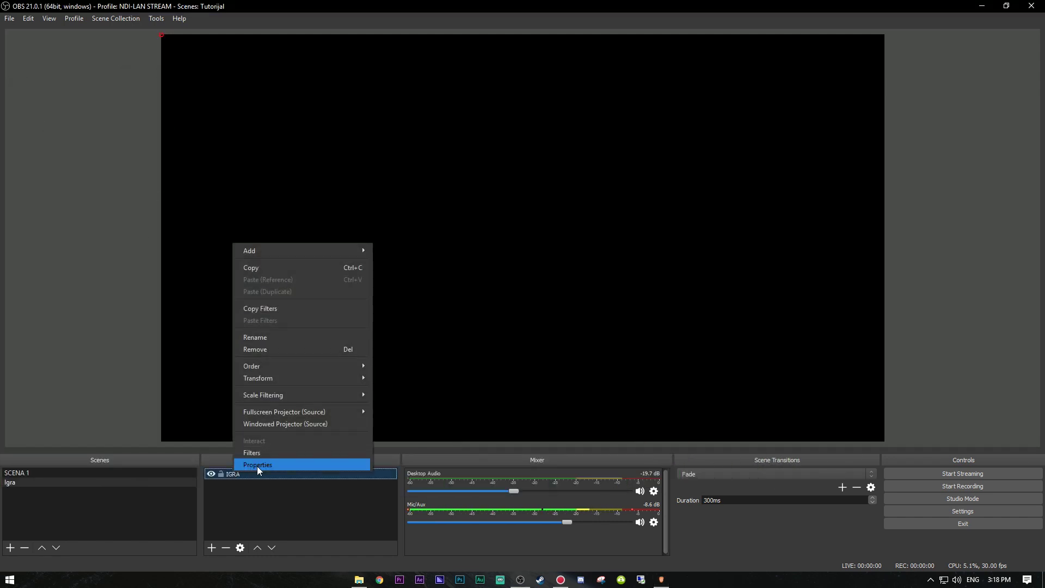
click(237, 476)
right_click(237, 476)
click(257, 466)
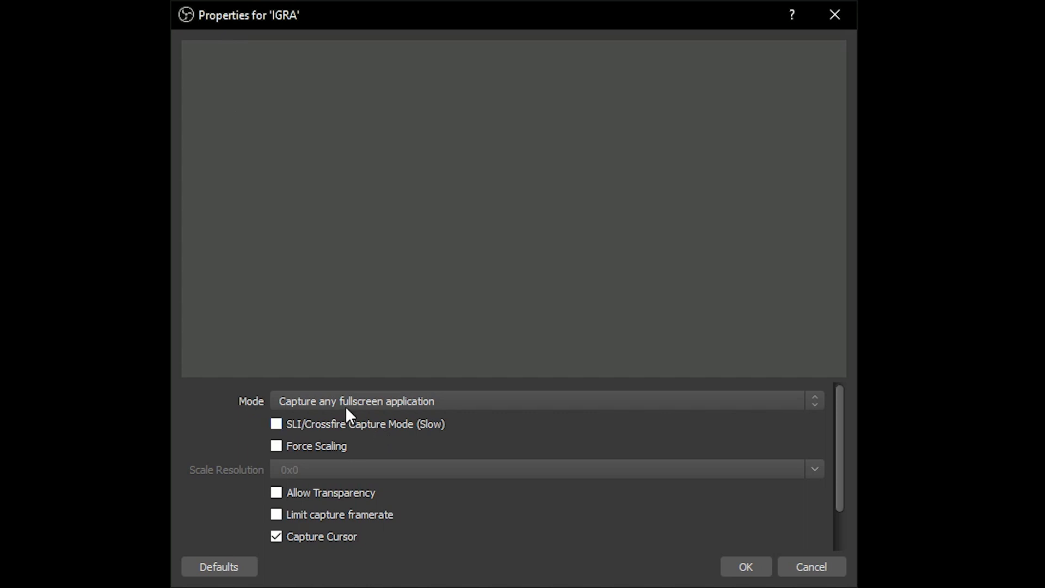
click(345, 398)
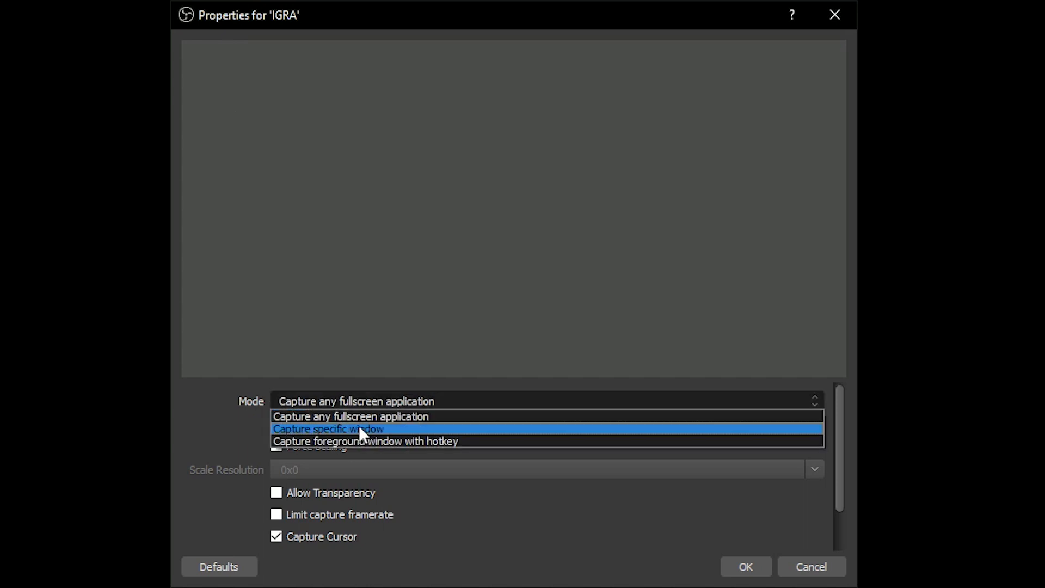
click(358, 429)
click(326, 380)
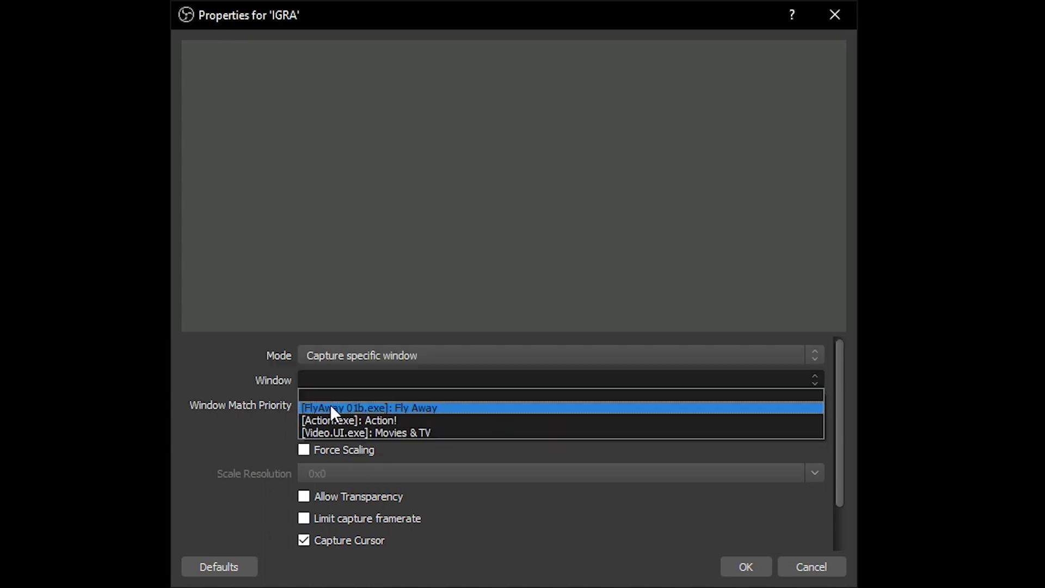
click(331, 409)
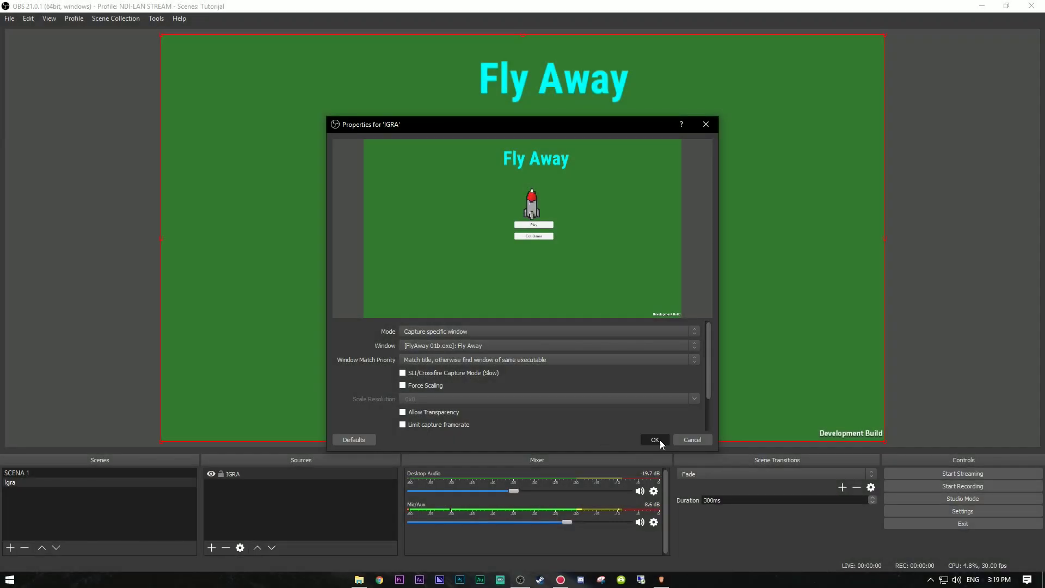
click(656, 439)
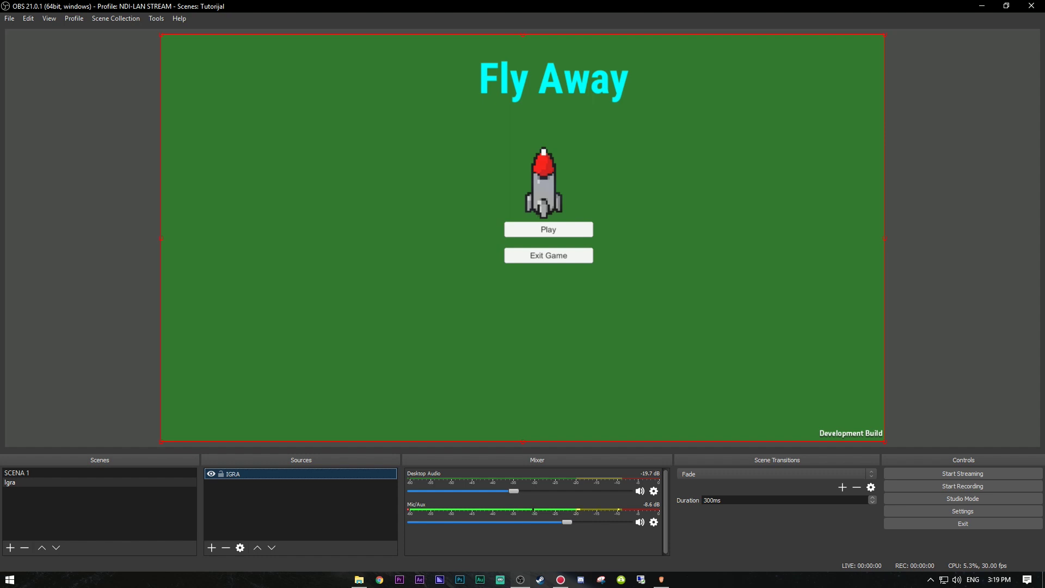
drag(0, 116, 0, 100)
click(543, 230)
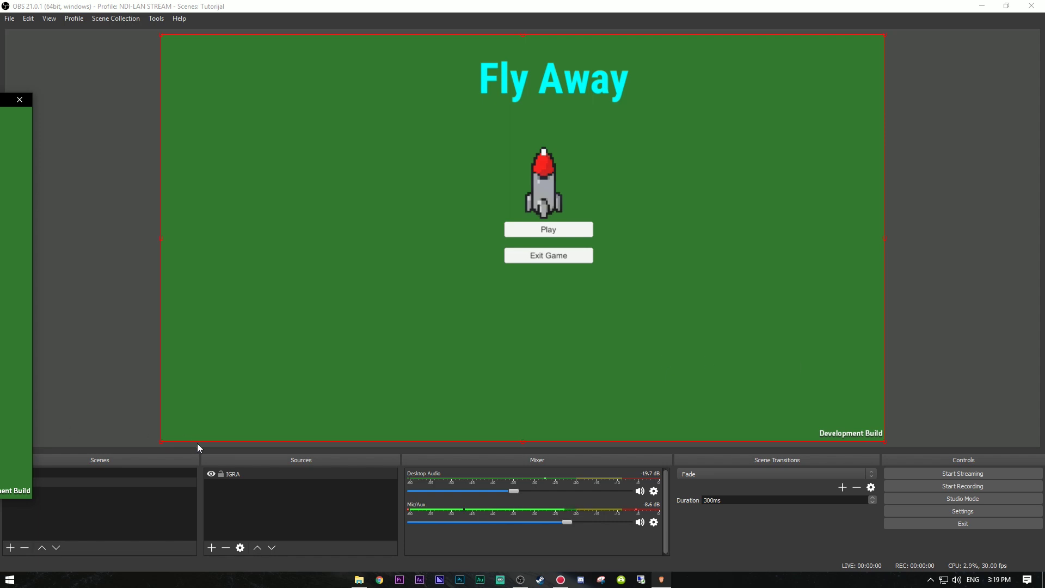
click(779, 194)
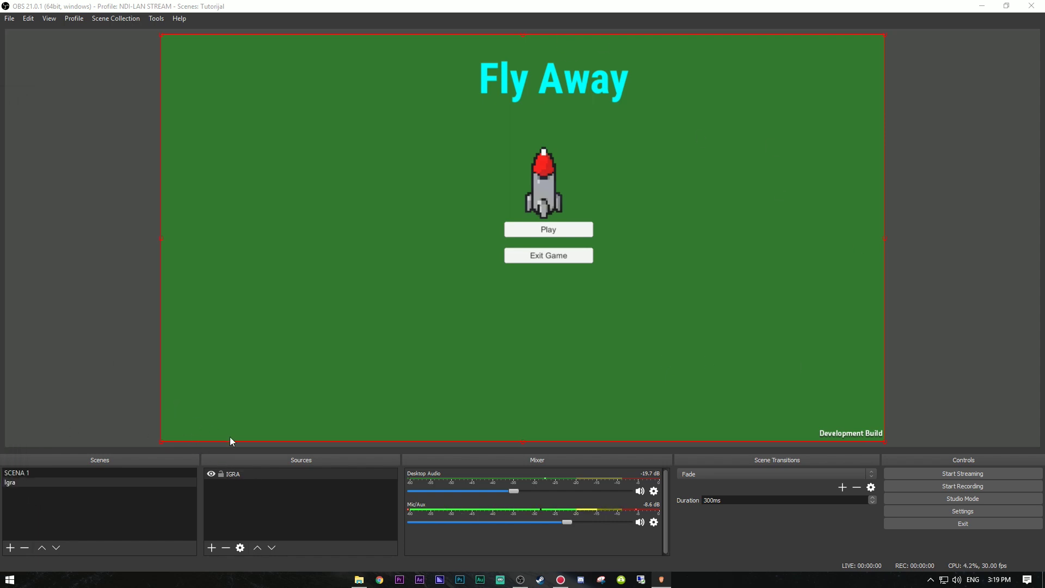
- Add a Video Capture Device source with its default name to the Igra scene, keeping the Logitech Webcam 300 as device
click(247, 484)
right_click(231, 493)
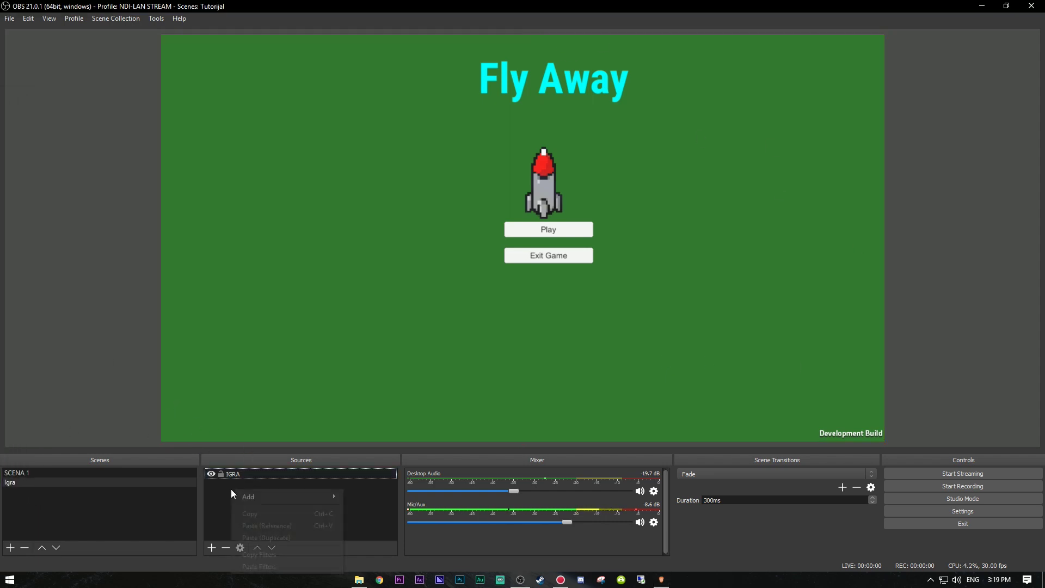
mouse_move(286, 501)
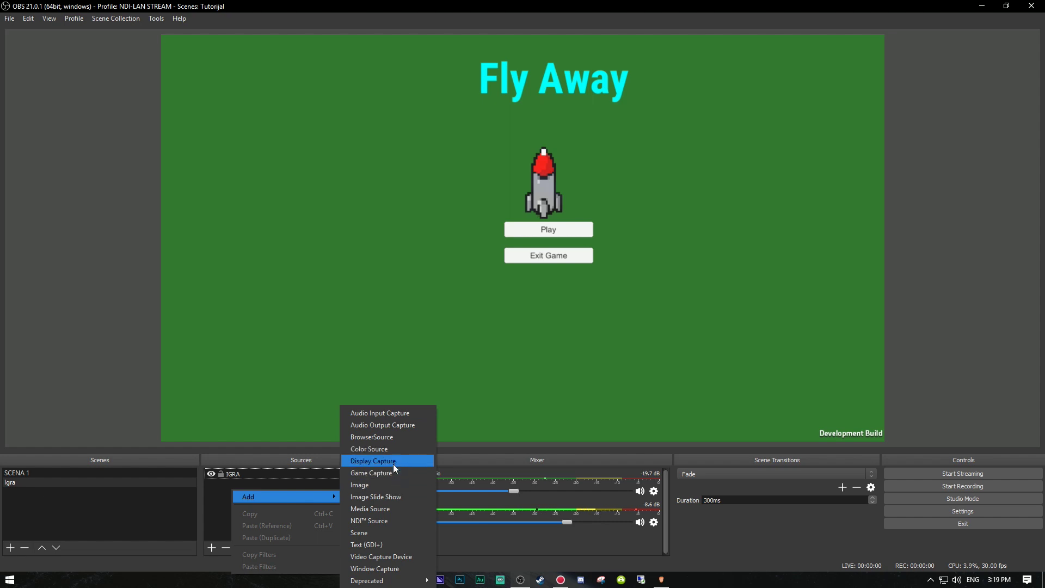
click(399, 555)
click(563, 368)
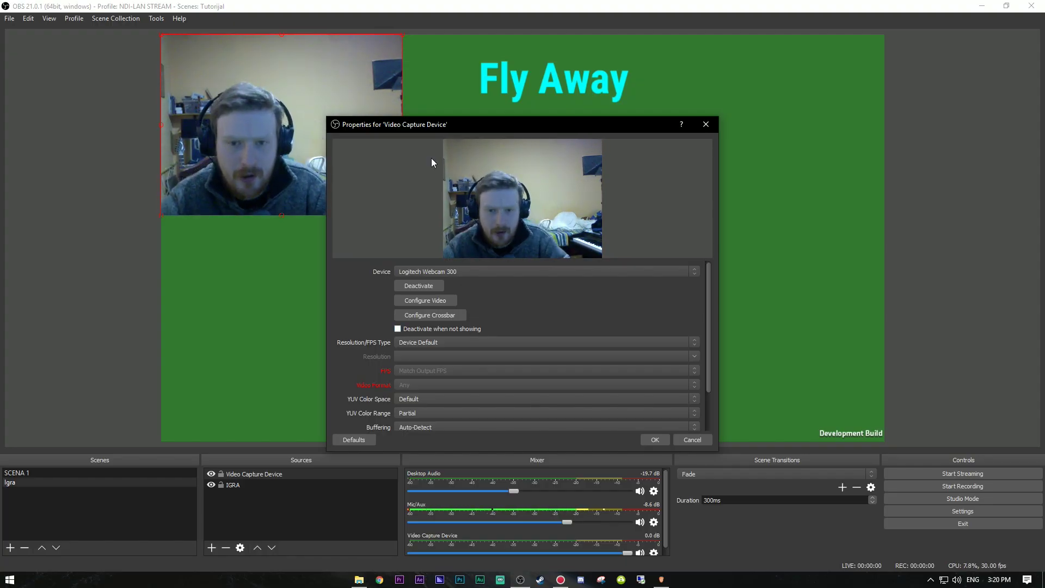
drag(407, 125, 526, 120)
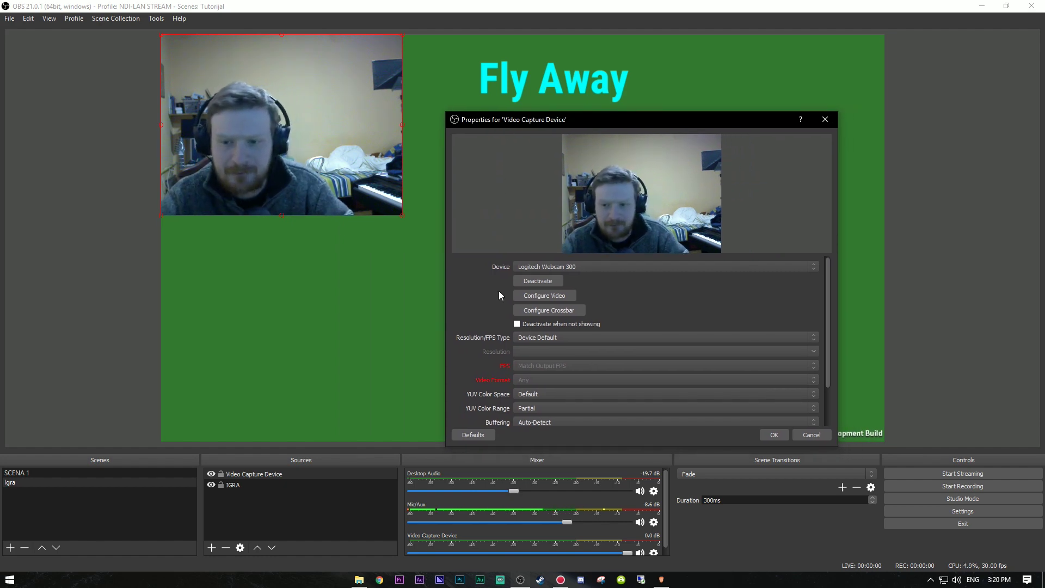
click(773, 435)
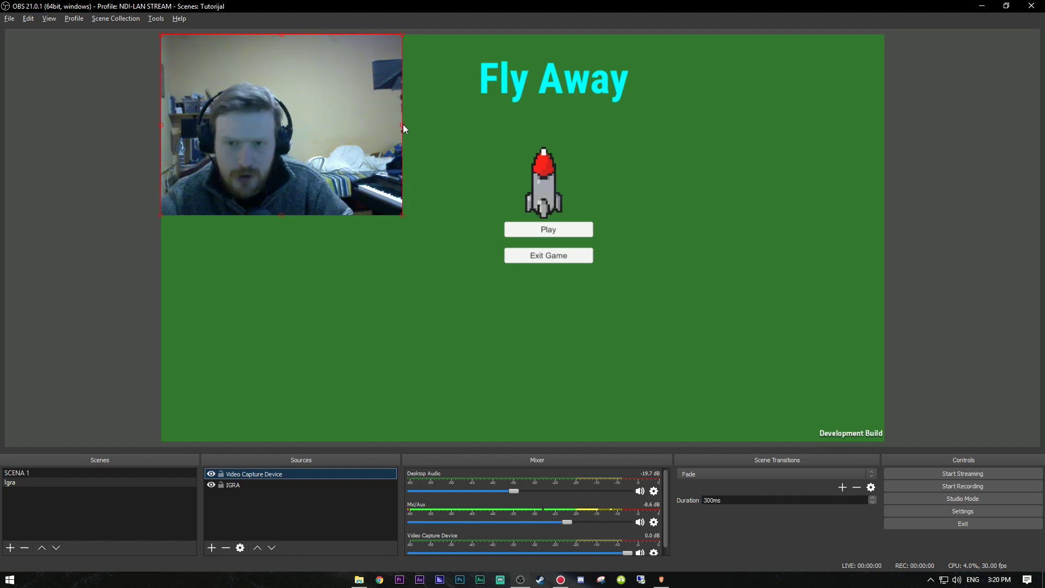
- Crop the webcam image in the preview at its right and top edges
drag(403, 125, 356, 128)
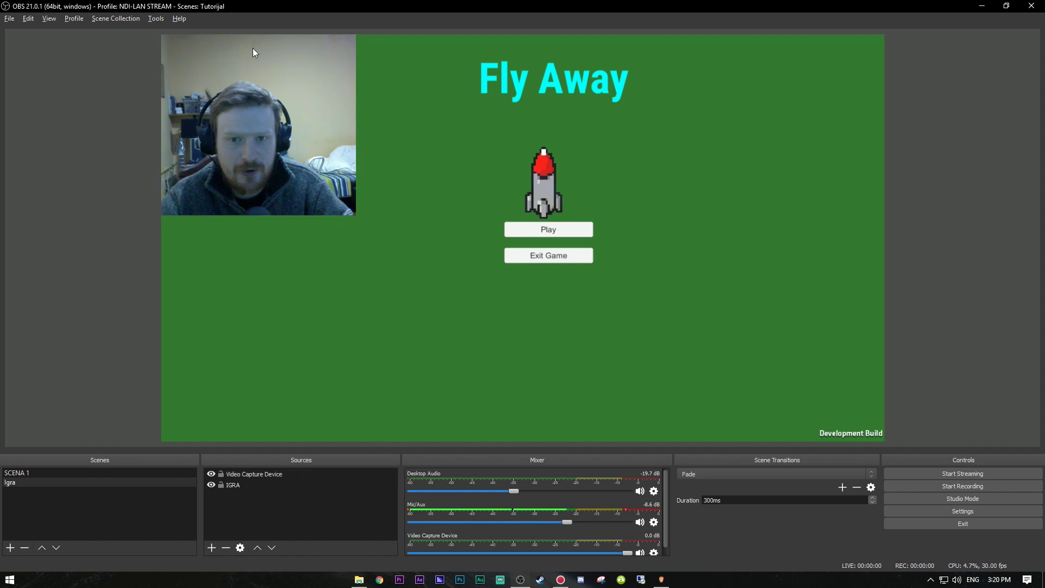
drag(257, 36, 257, 69)
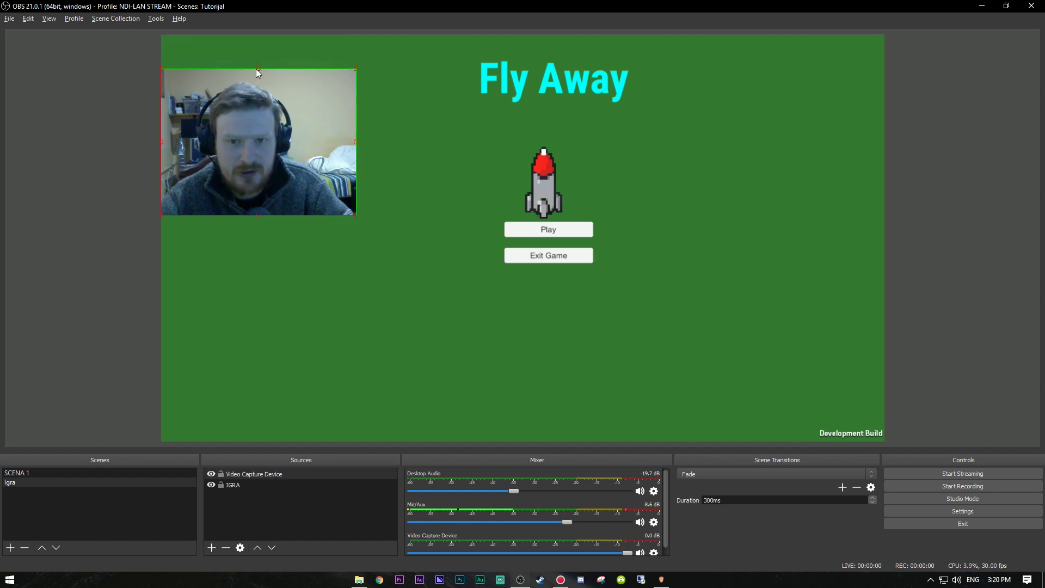
drag(354, 140, 347, 141)
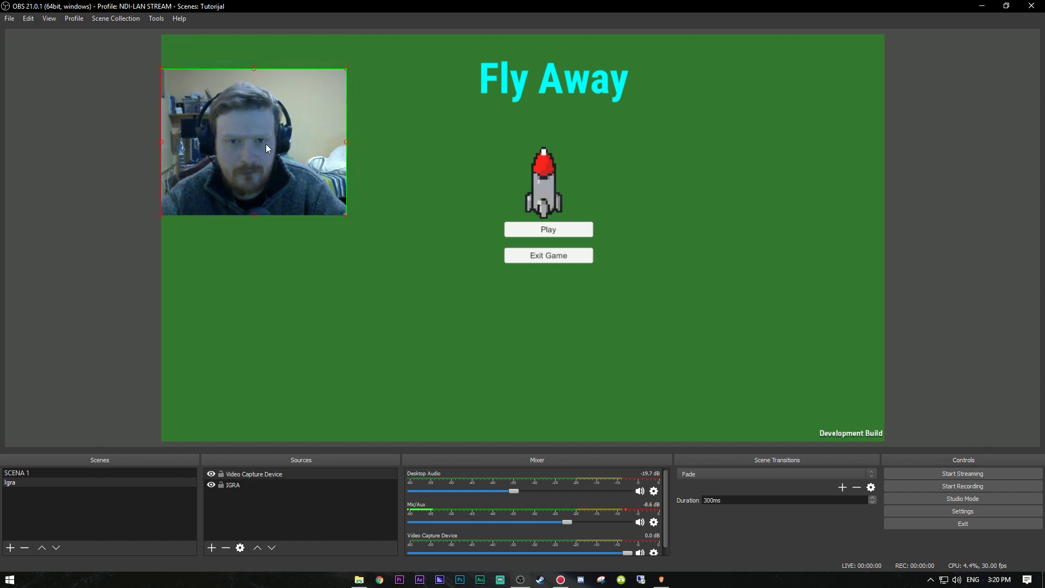
- Move the cropped webcam into the upper-left corner of the canvas, scale it down, and deselect it
drag(266, 144, 261, 112)
drag(345, 181, 263, 112)
click(103, 87)
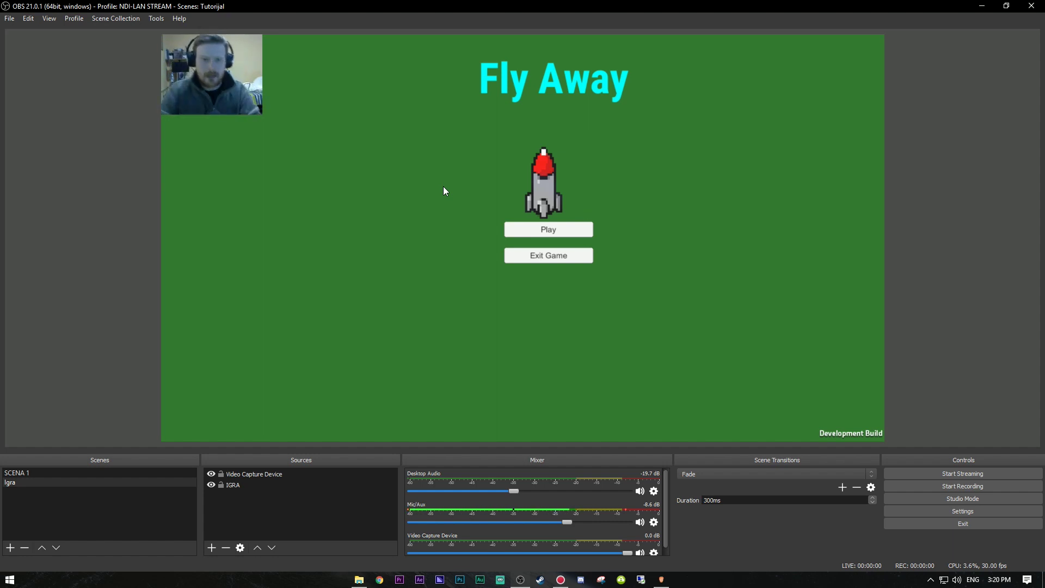
click(279, 497)
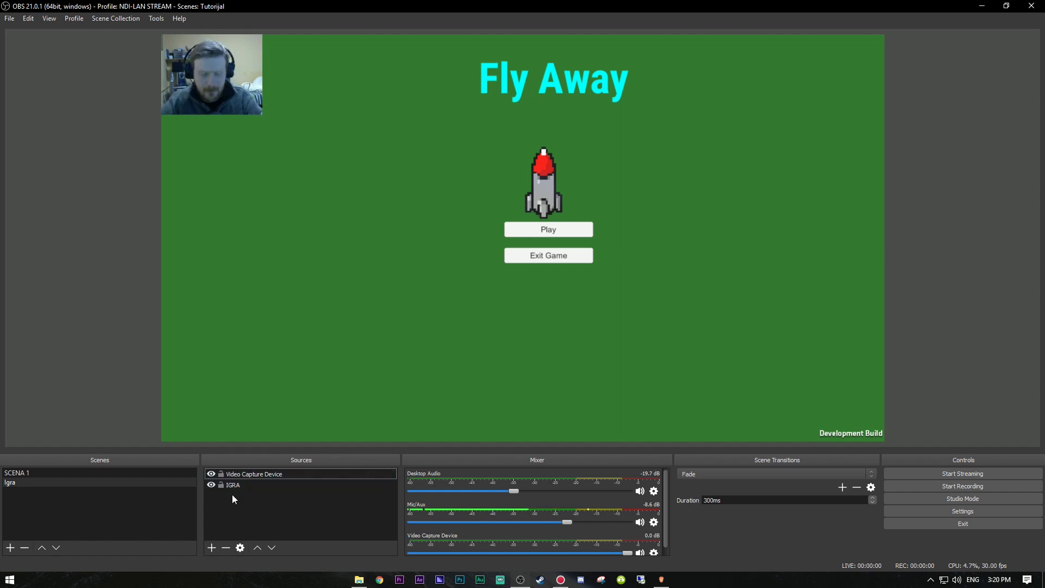
- Switch to the scene SCENA 1 and hide its Monitor 1080p source
click(111, 472)
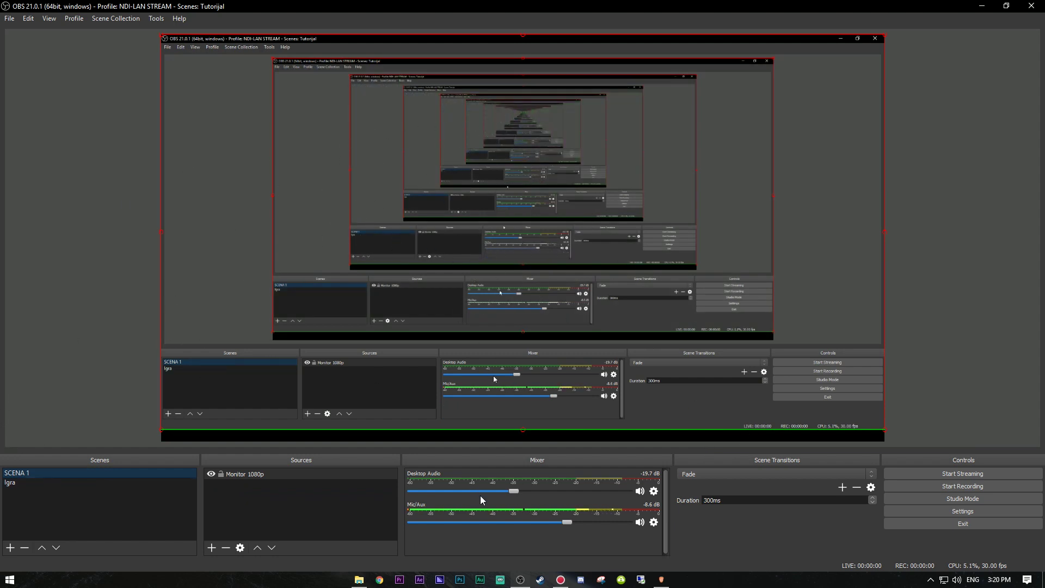
click(287, 500)
click(211, 474)
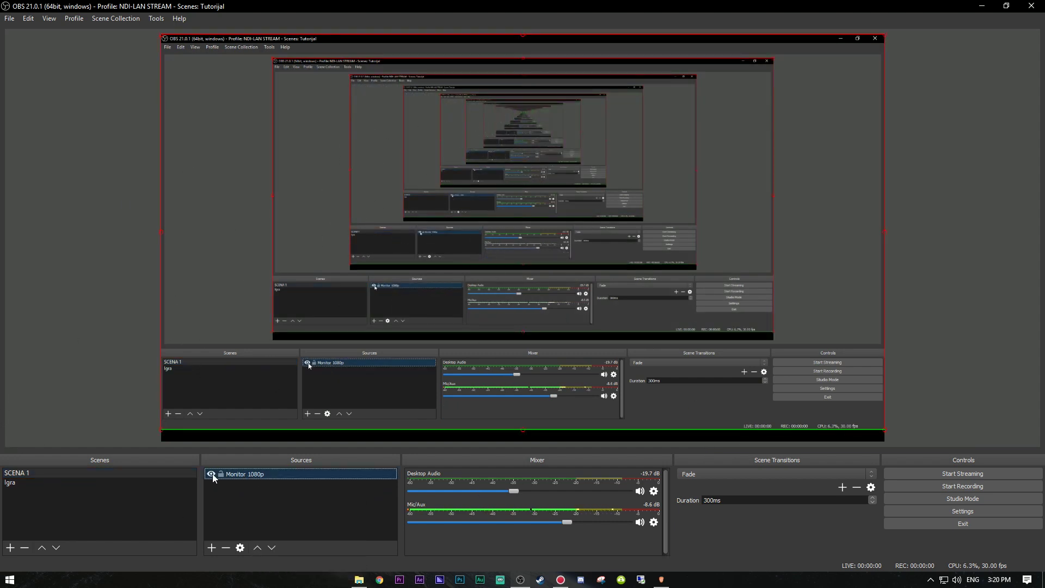
- Add a Window Capture source with its default name to SCENA 1, capturing the window [FlyAway 01b.exe]: Fly Away
right_click(260, 497)
mouse_move(292, 502)
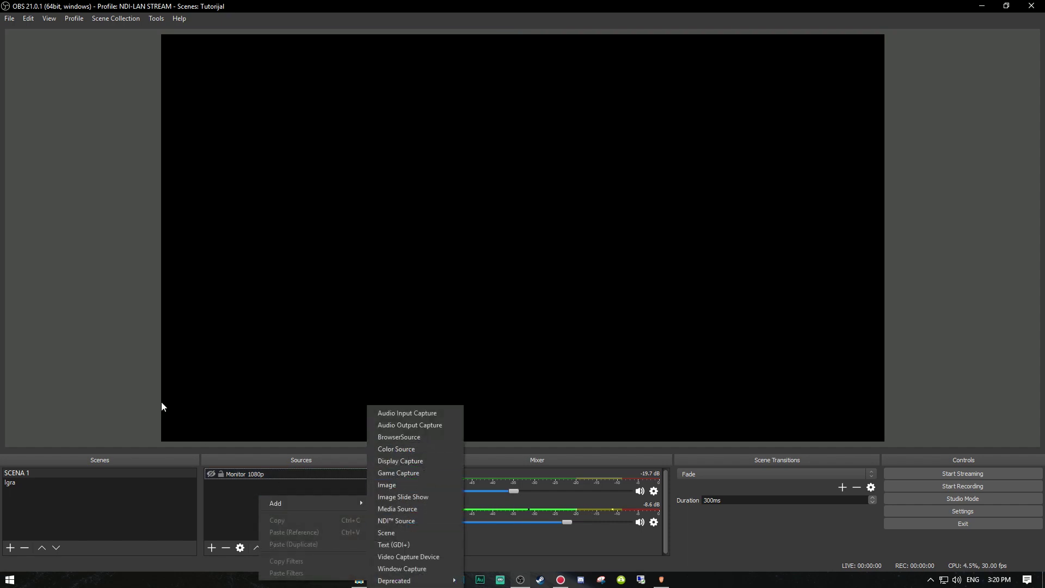
click(403, 568)
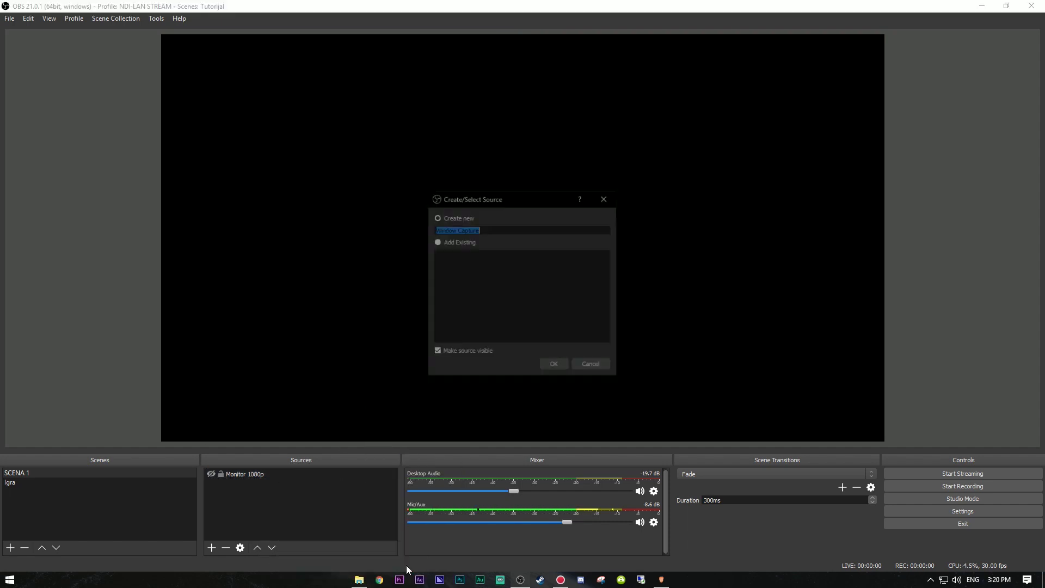
click(554, 364)
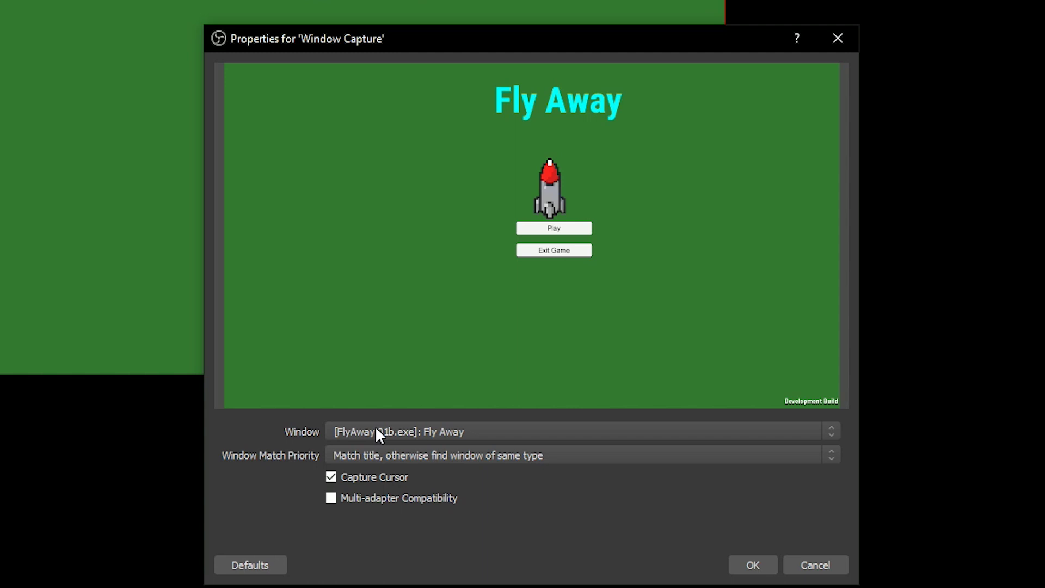
click(377, 430)
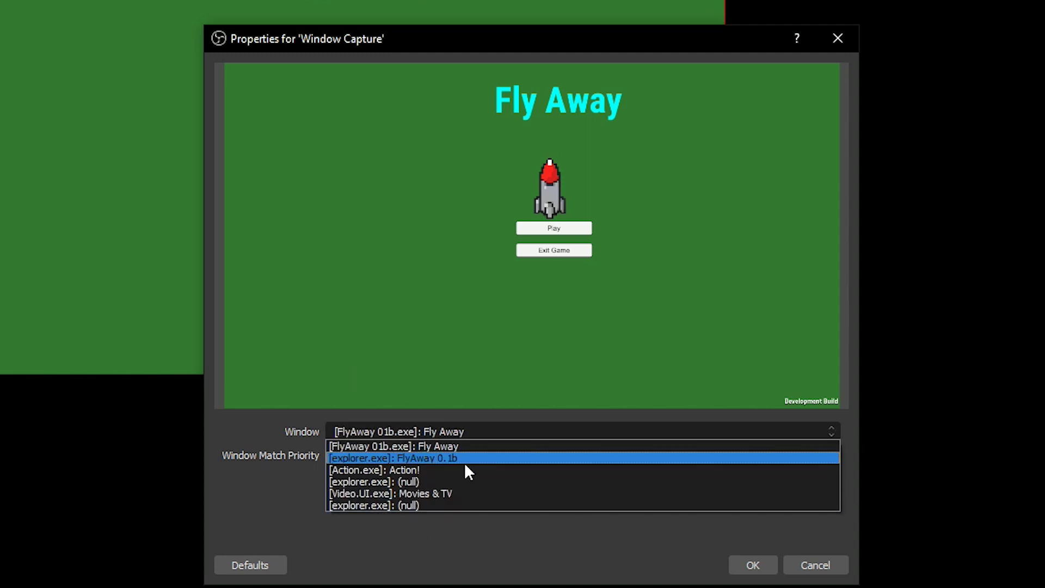
click(382, 444)
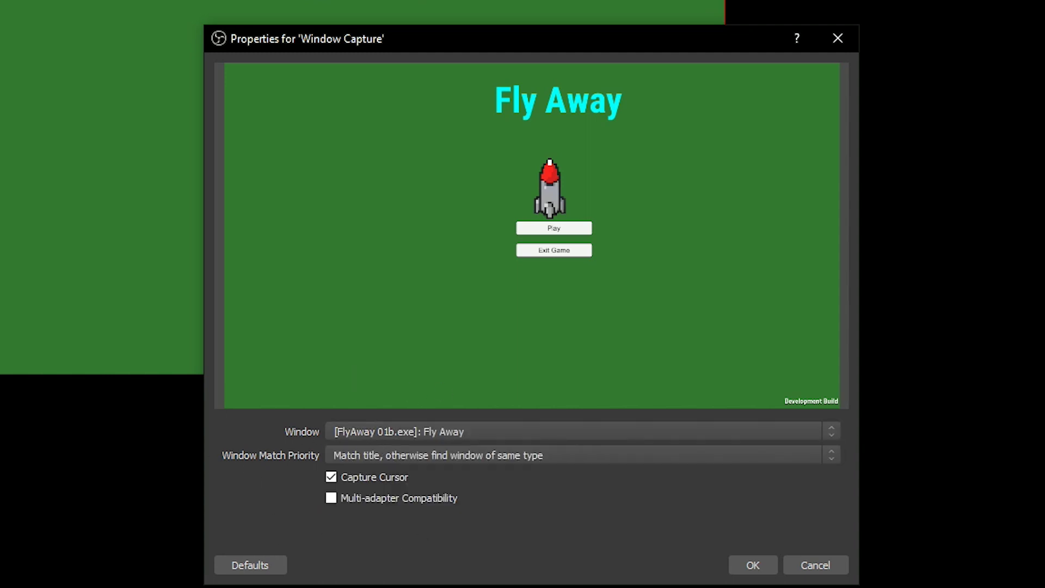
click(357, 502)
click(754, 562)
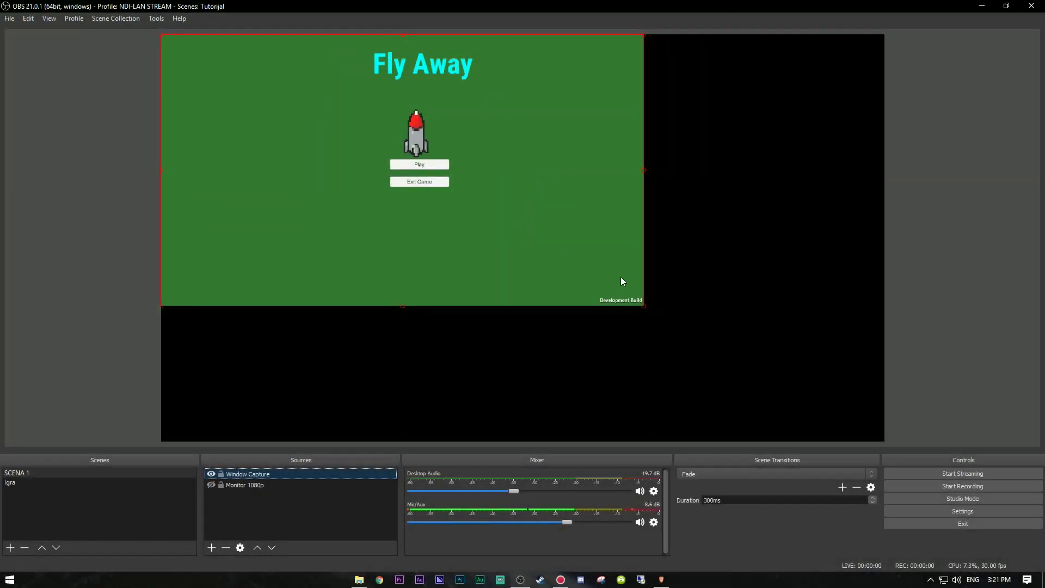
- Scale the Window Capture source to fill the whole canvas and deselect it
drag(785, 375, 882, 420)
click(929, 397)
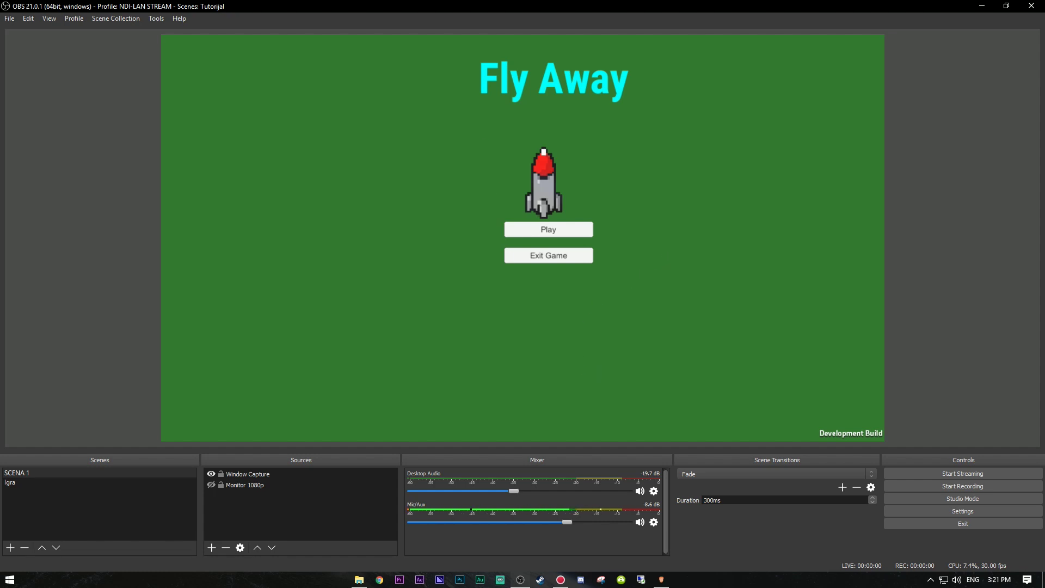
- Play a round of Fly Away and restart it to test the window capture, and return to OBS
click(548, 230)
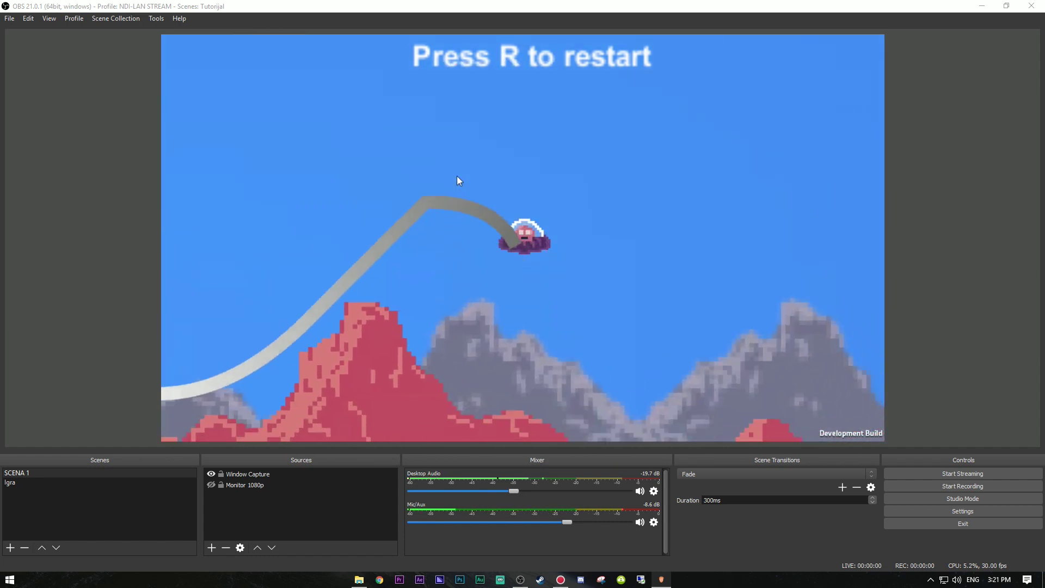
key(r)
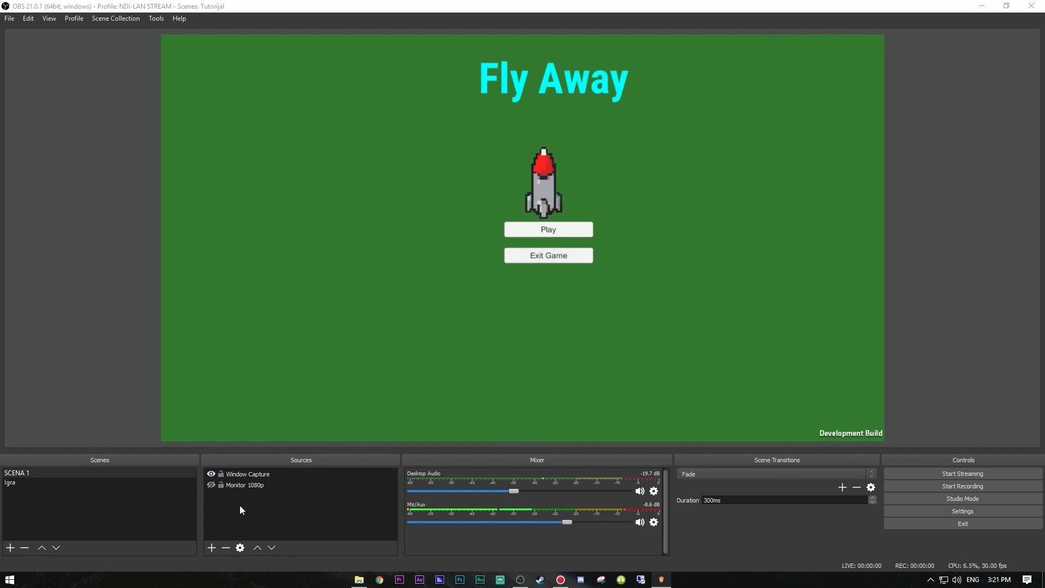
click(320, 507)
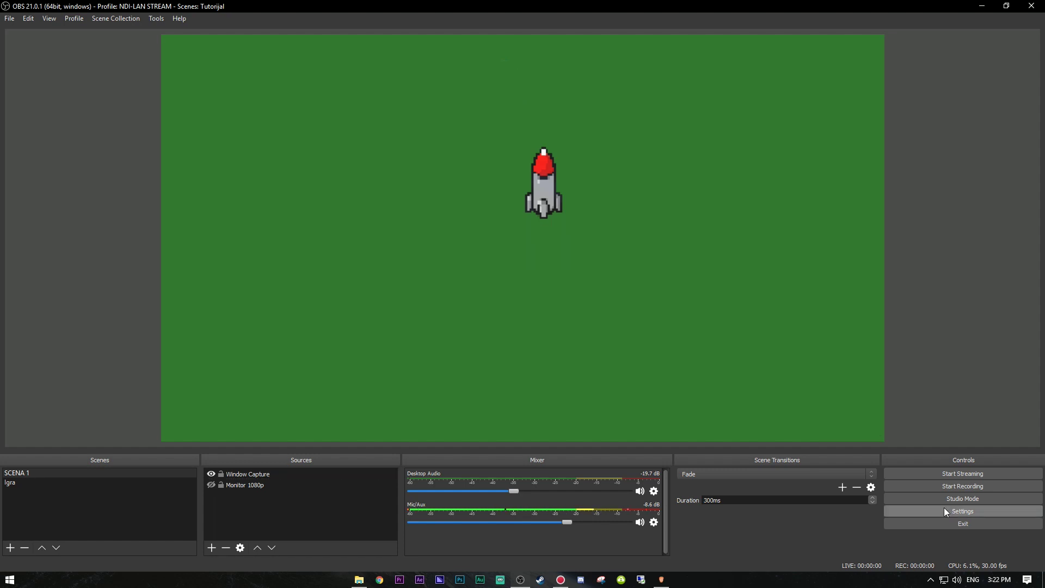
- Open the video settings and examine the Base (Canvas) Resolution choices and the output resolution
click(944, 509)
drag(381, 86, 373, 29)
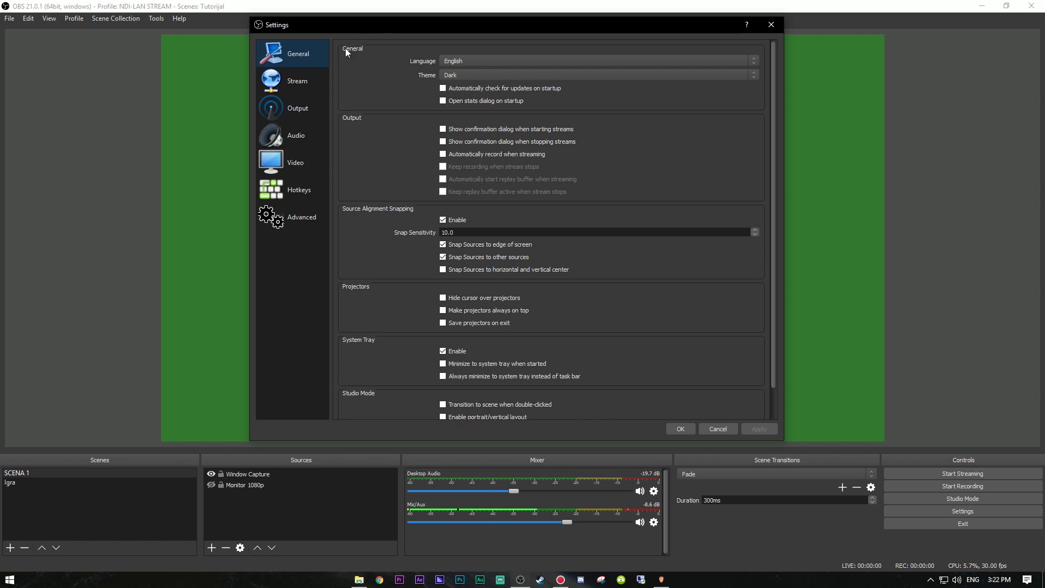
click(288, 162)
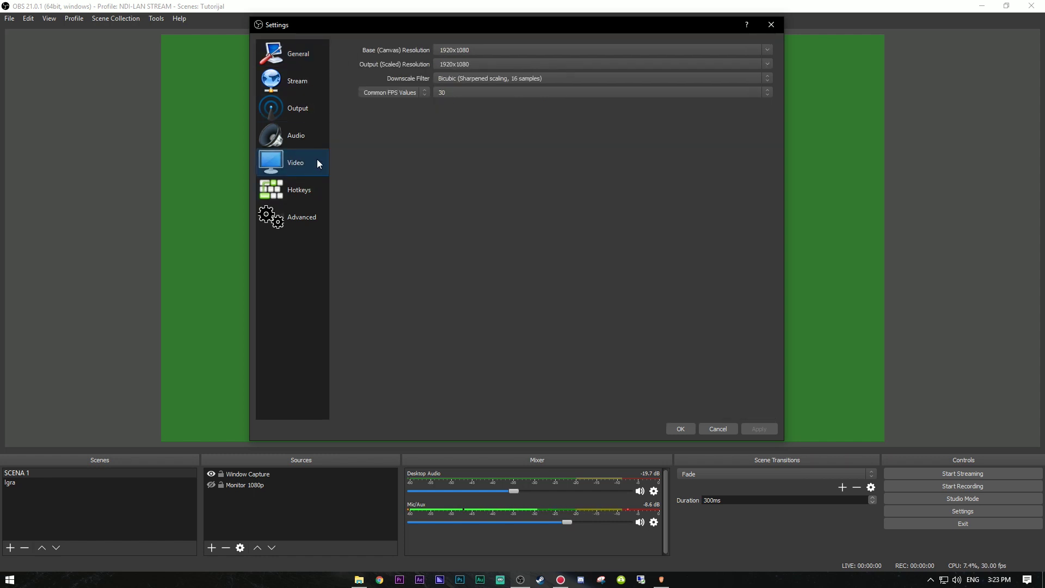
drag(415, 16, 389, 38)
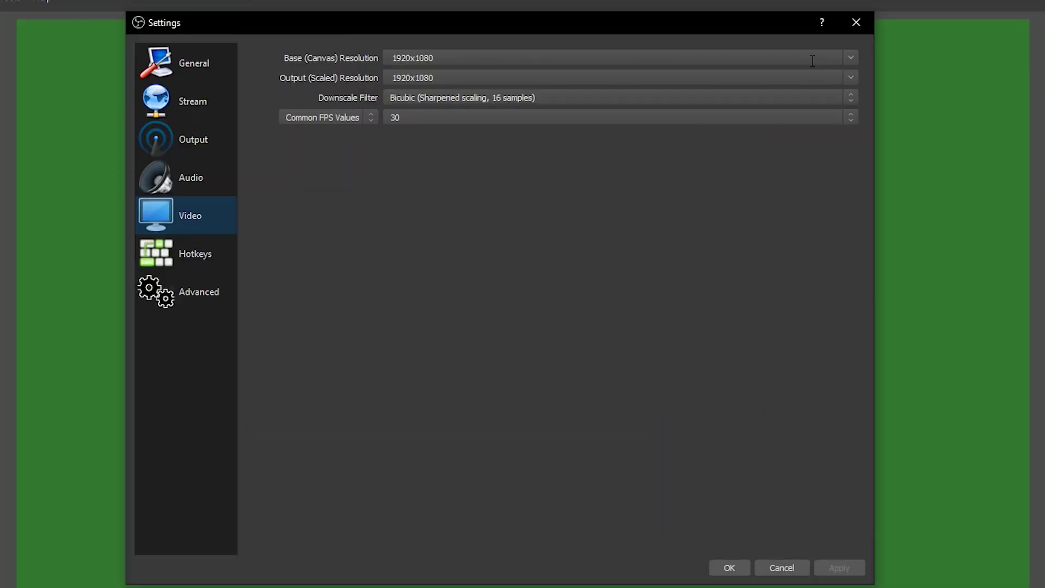
click(848, 58)
click(848, 60)
drag(354, 27, 422, 398)
drag(543, 399, 490, 66)
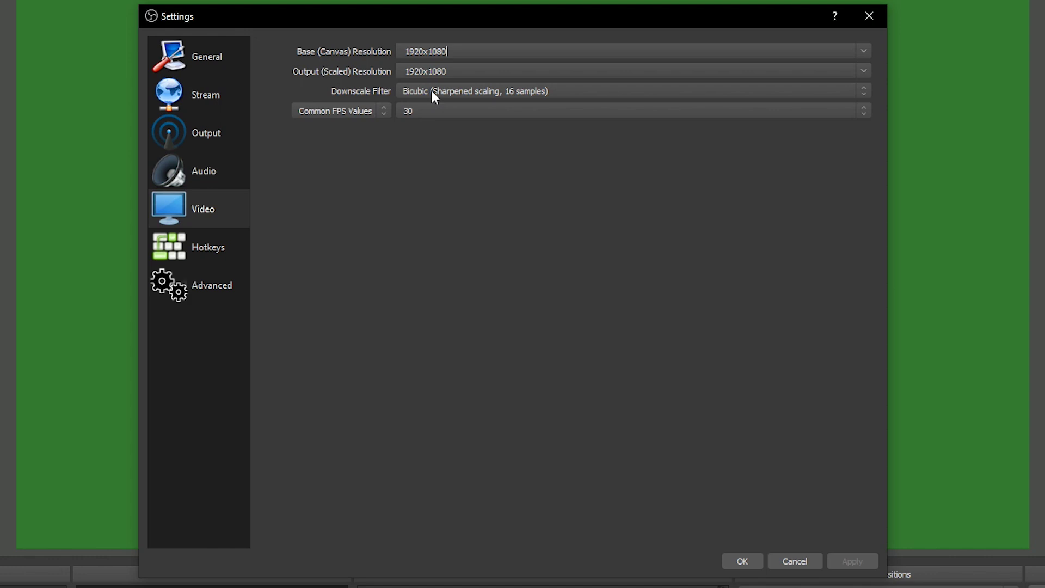
- Compare the Downscale Filter options, keeping Bicubic (Sharpened scaling, 16 samples) selected
click(431, 90)
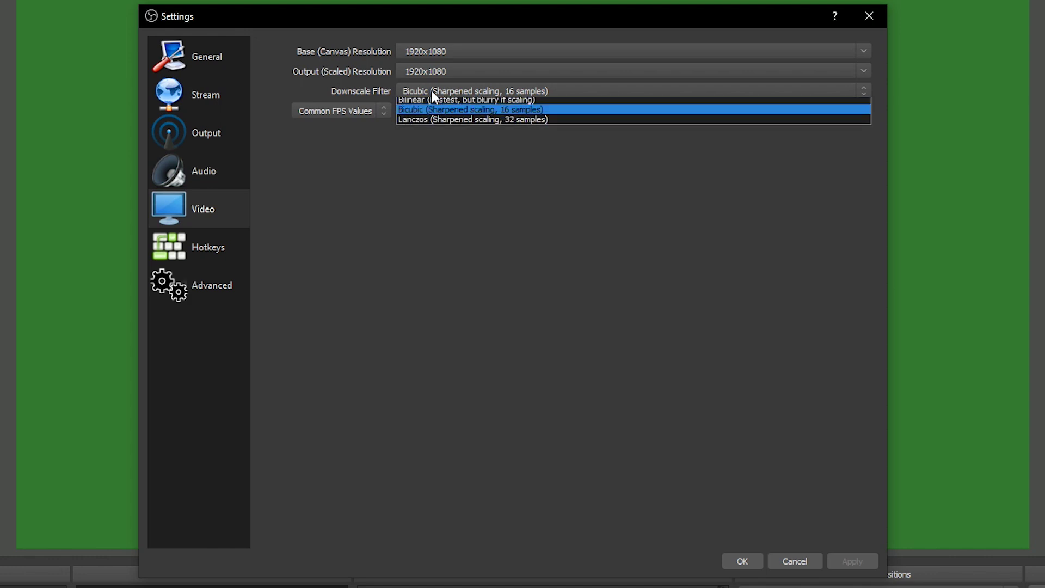
click(431, 90)
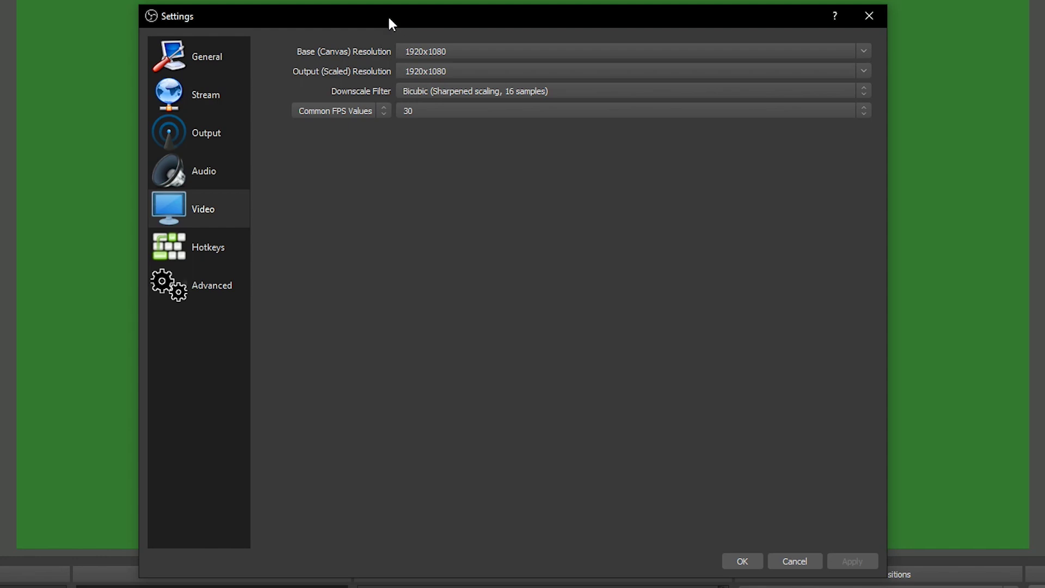
drag(393, 19, 381, 26)
click(402, 98)
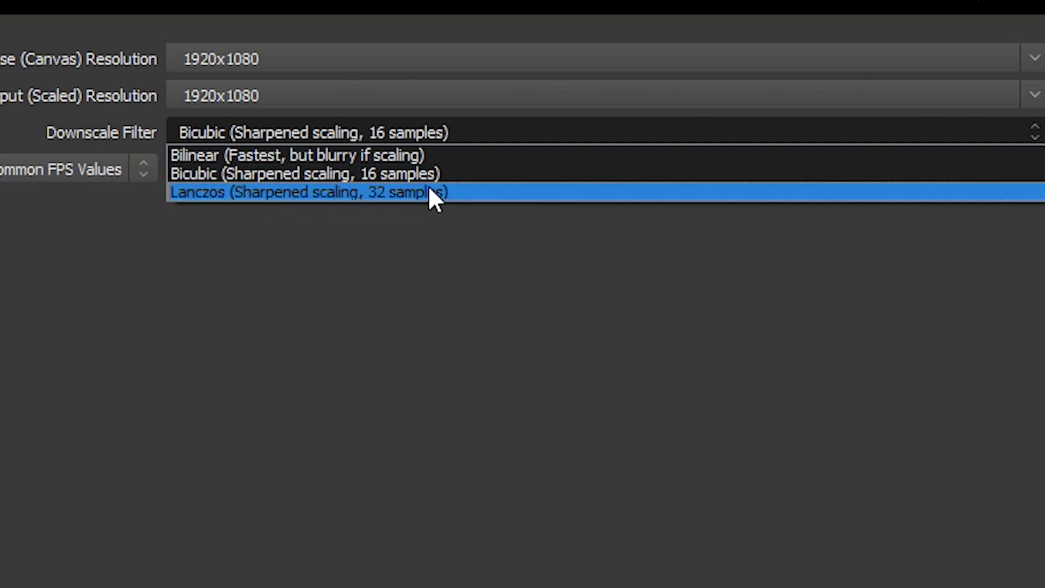
click(123, 262)
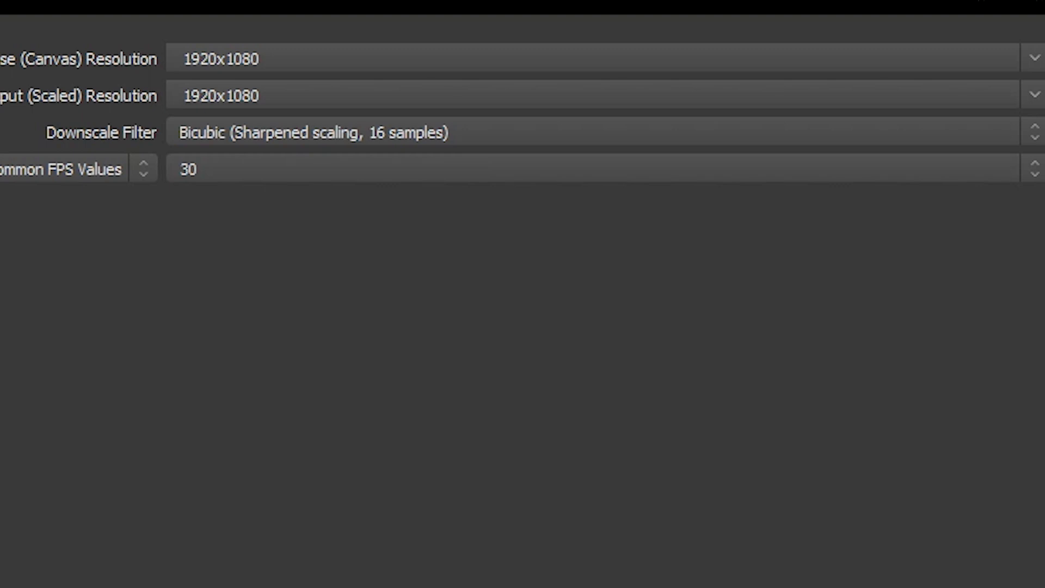
click(231, 131)
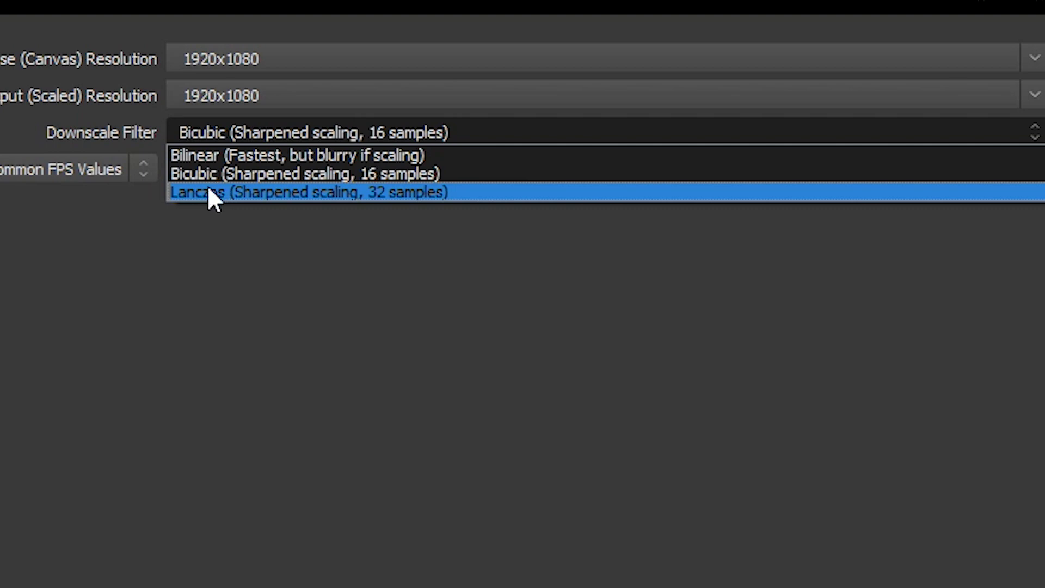
click(235, 174)
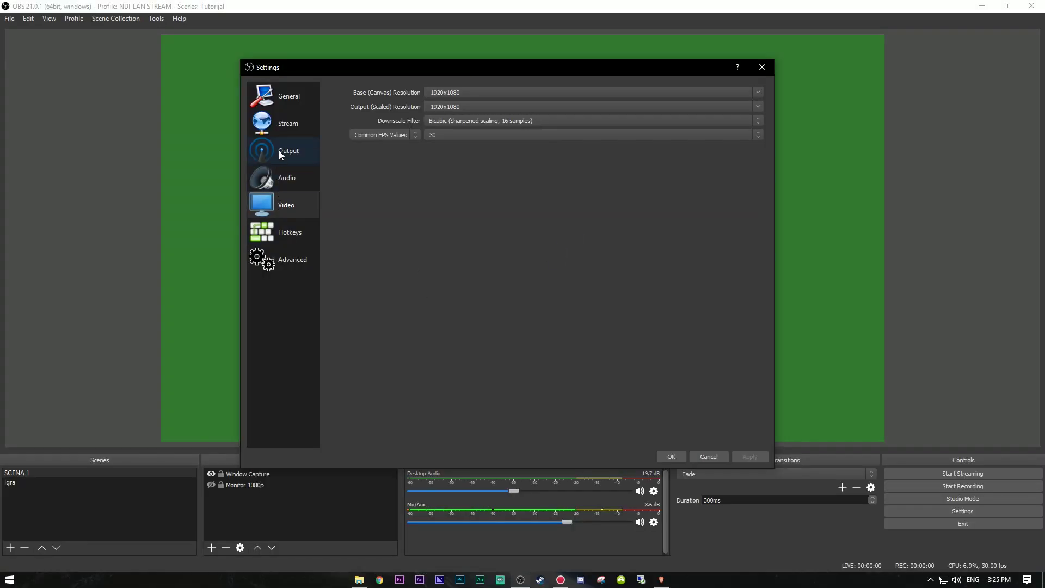
- In the streaming output settings, try the x264 encoder and set the encoder back to NVENC H.264
click(278, 150)
drag(435, 68, 402, 30)
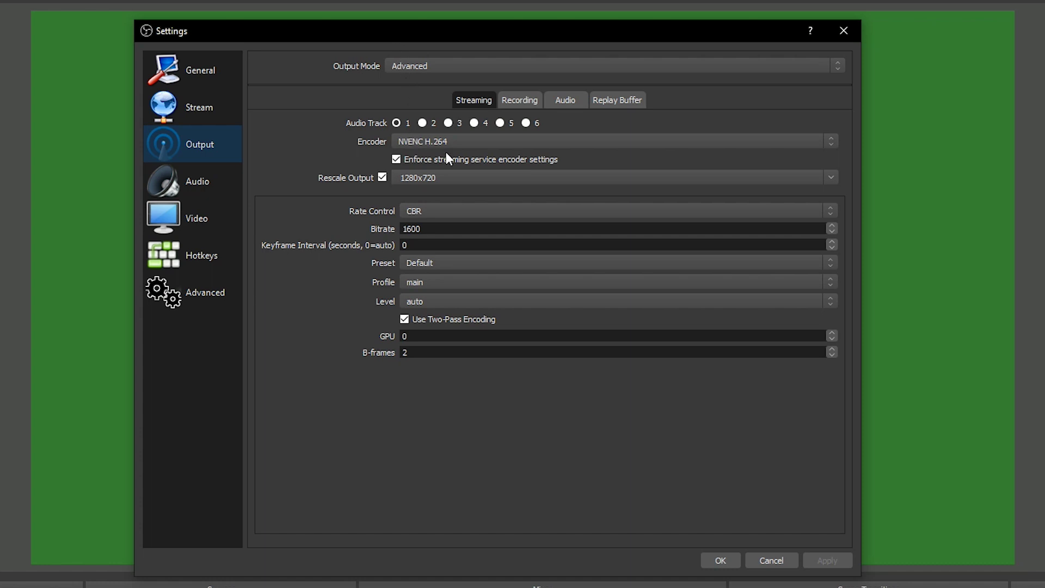
click(472, 146)
click(406, 159)
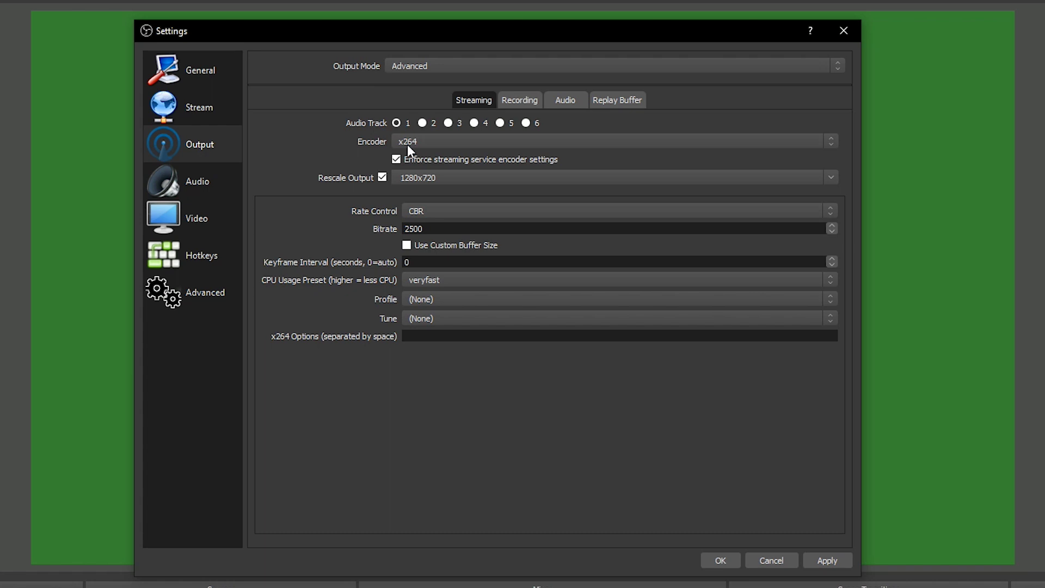
click(407, 145)
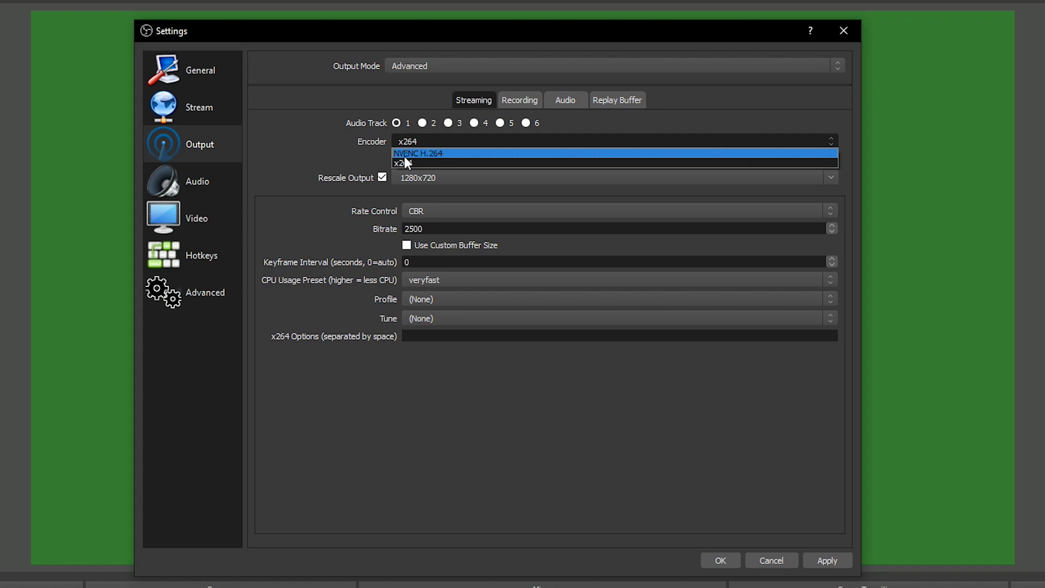
click(413, 154)
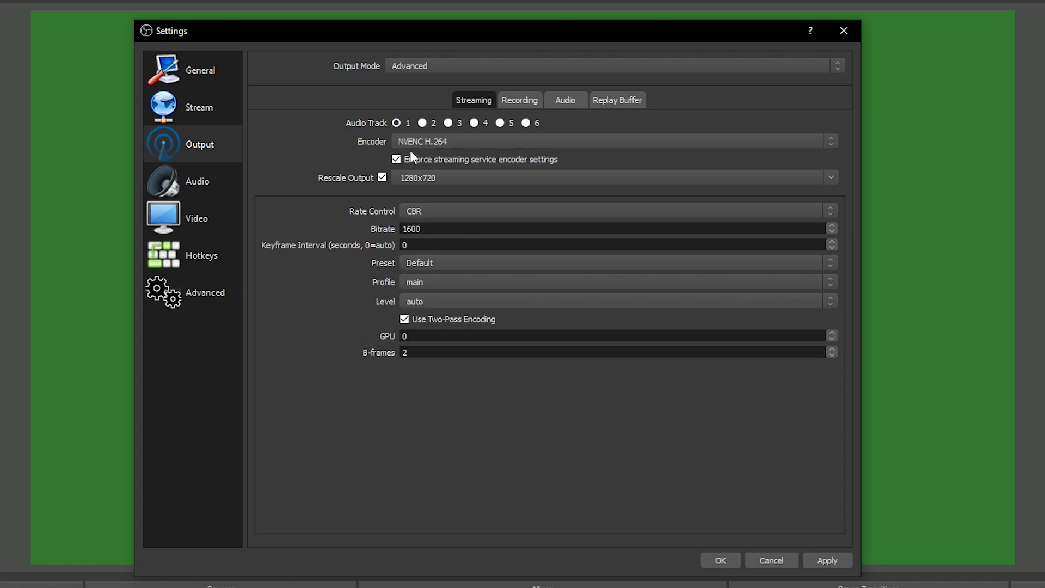
drag(311, 39, 317, 22)
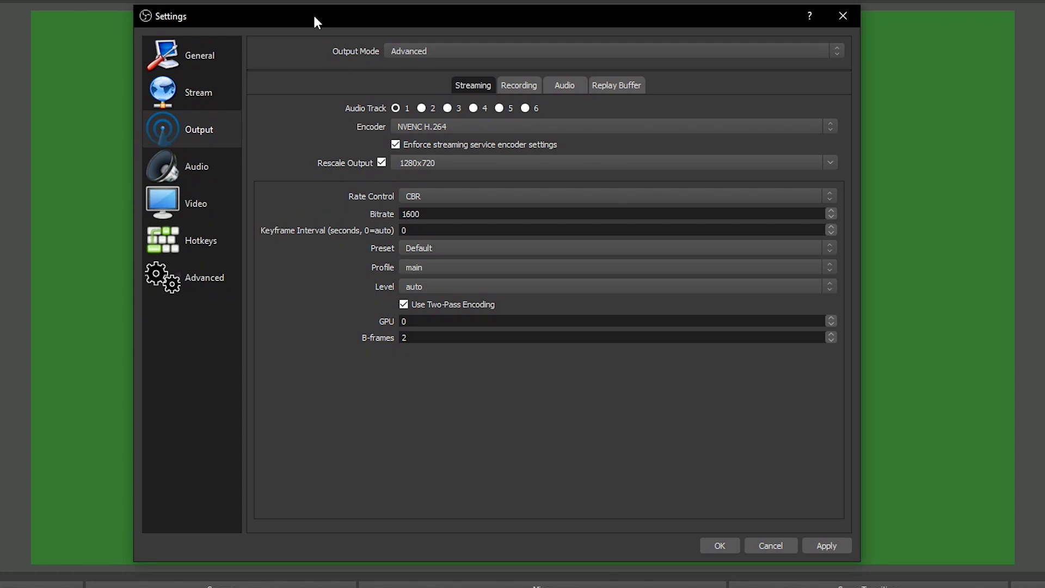
drag(315, 17, 339, 24)
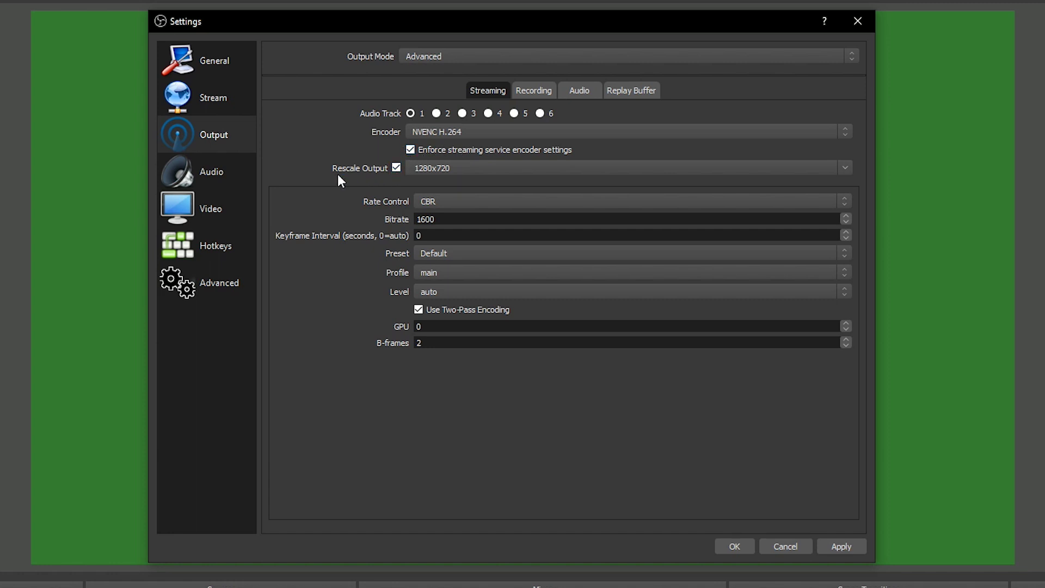
- Turn the streaming output's rescaling off and on again, and select 1280x720 as the rescaled resolution
click(399, 167)
click(397, 168)
click(845, 168)
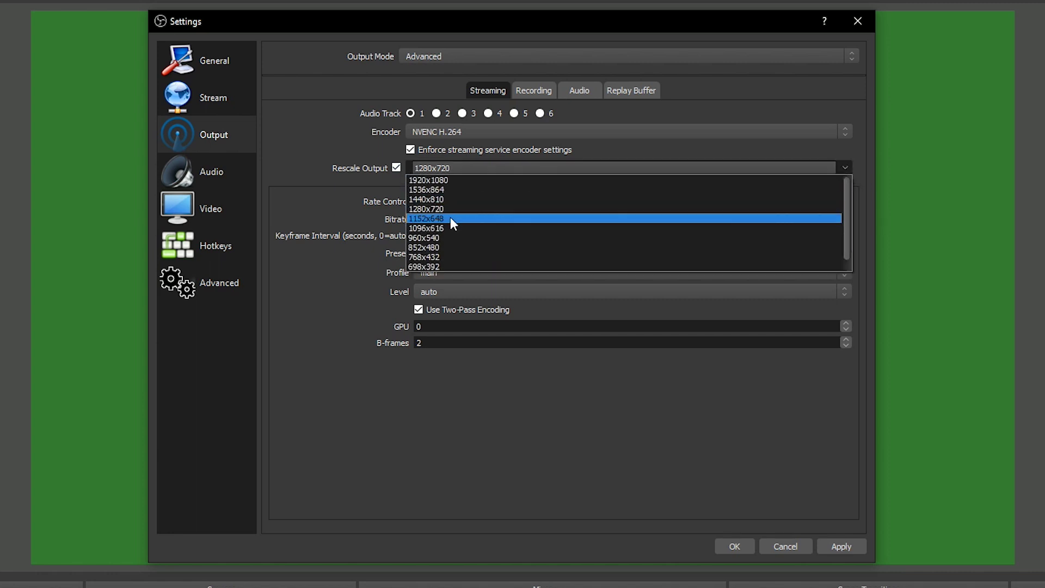
click(432, 209)
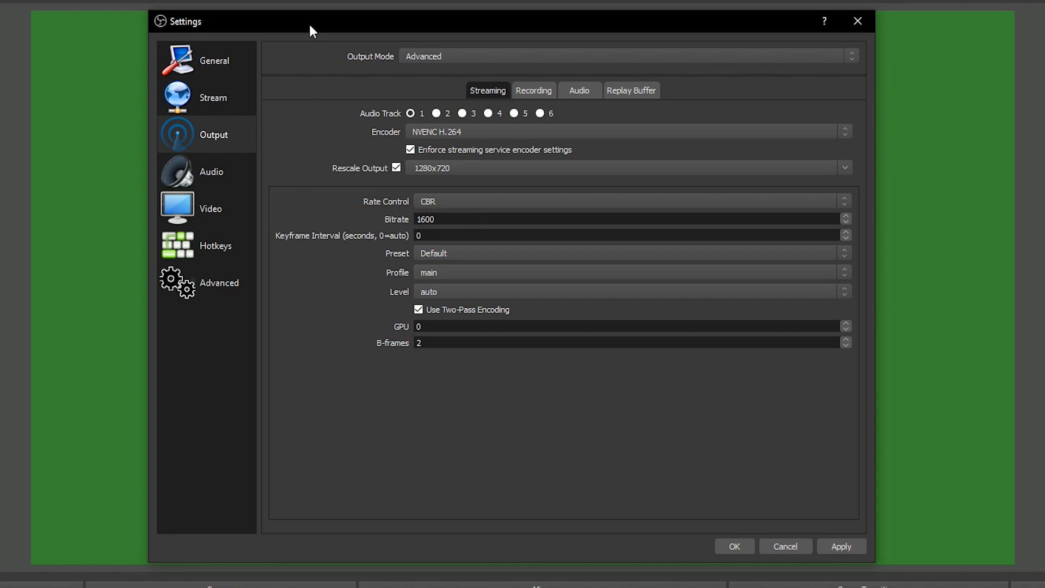
drag(308, 23, 312, 27)
- Try the Lossless rate control for the stream and switch it back to CBR
click(463, 207)
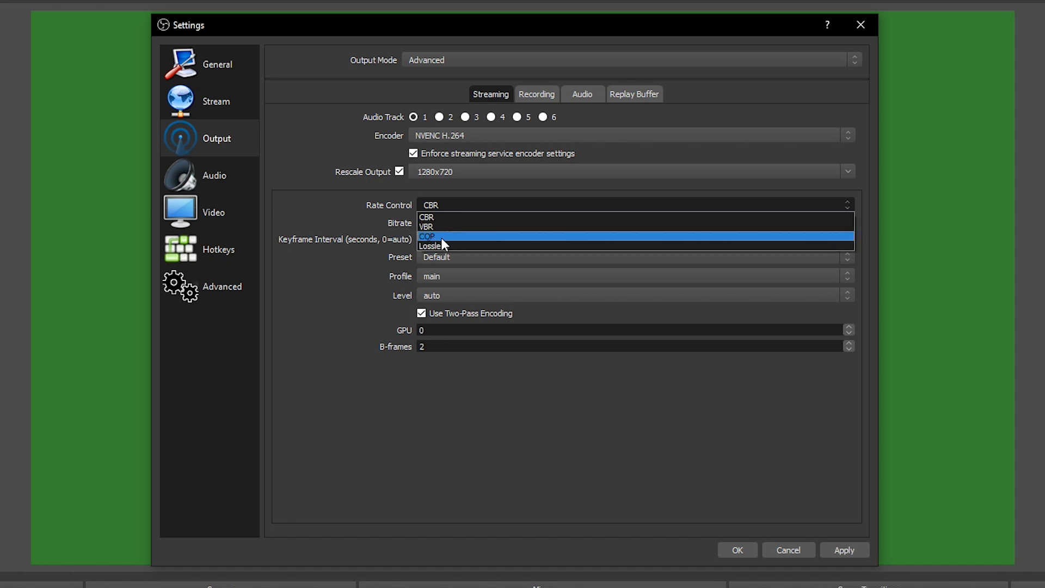
click(431, 245)
click(435, 205)
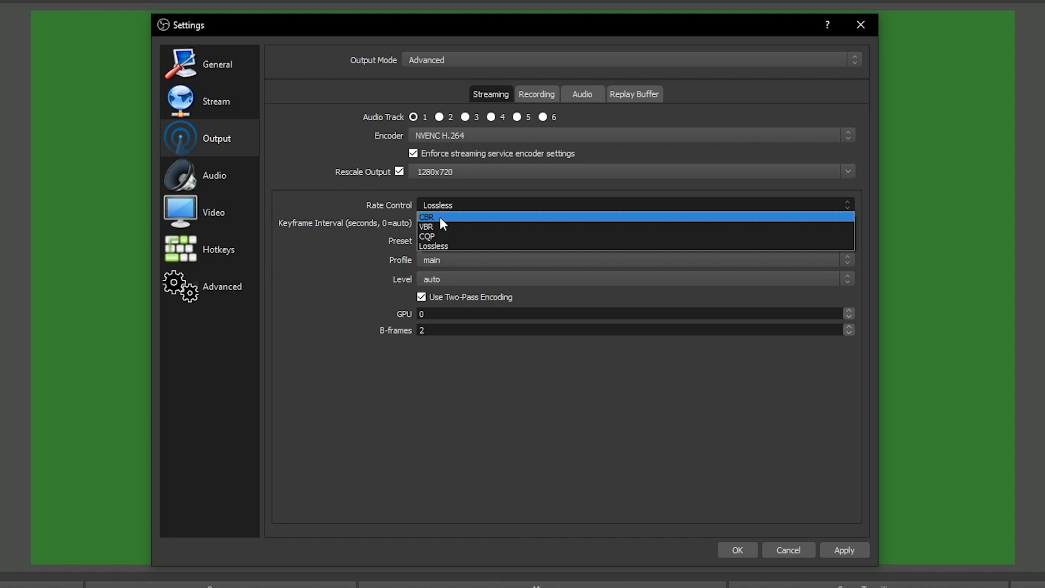
click(440, 218)
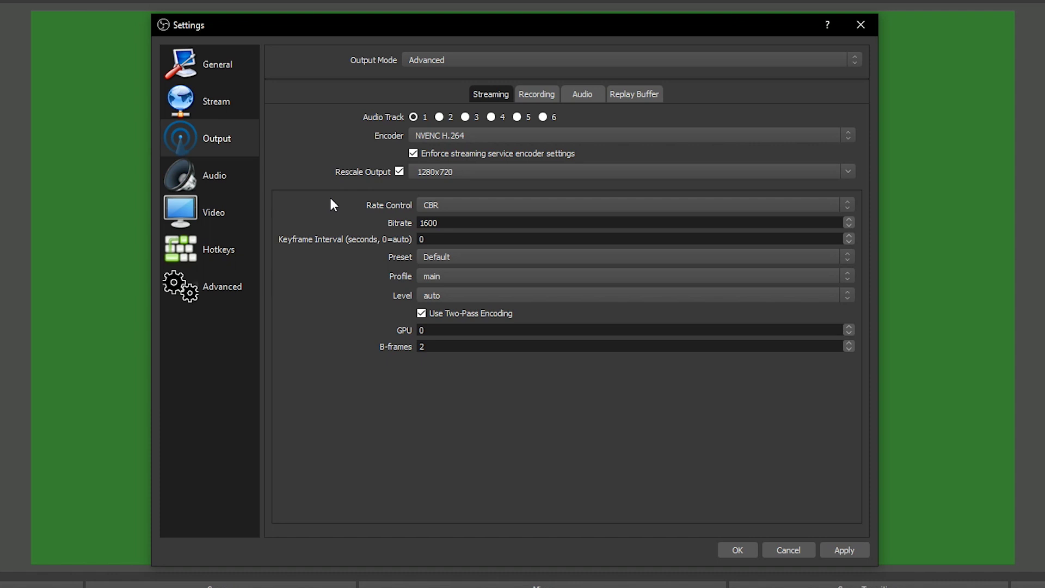
- Try a keyframe interval of 2 seconds and set it back to 0
drag(420, 239, 355, 240)
text(2)
key(BackSpace)
text(0)
- Examine the available Preset, Profile and Level options of the streaming encoder without changing them
click(449, 257)
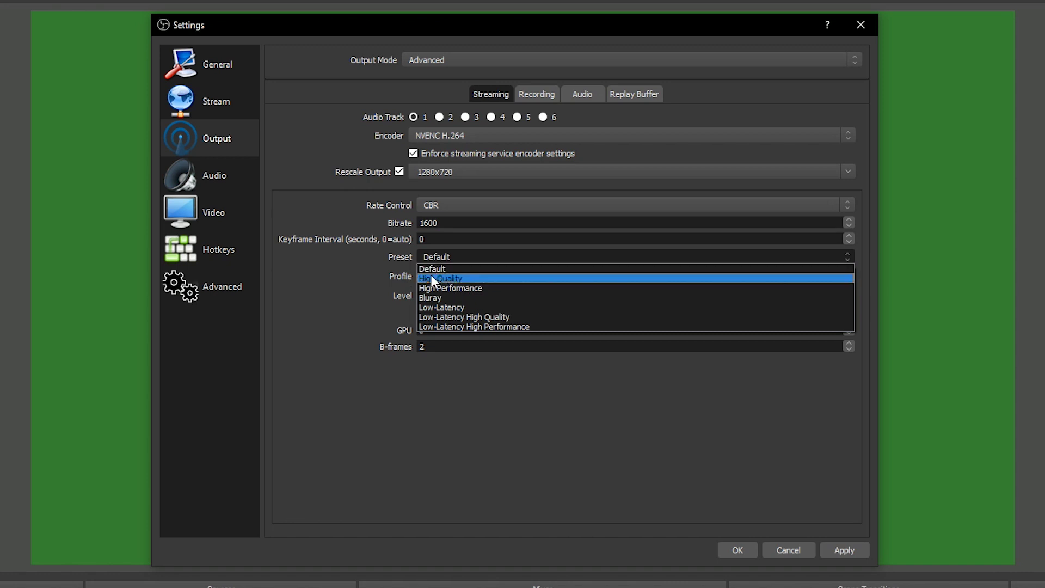
click(348, 269)
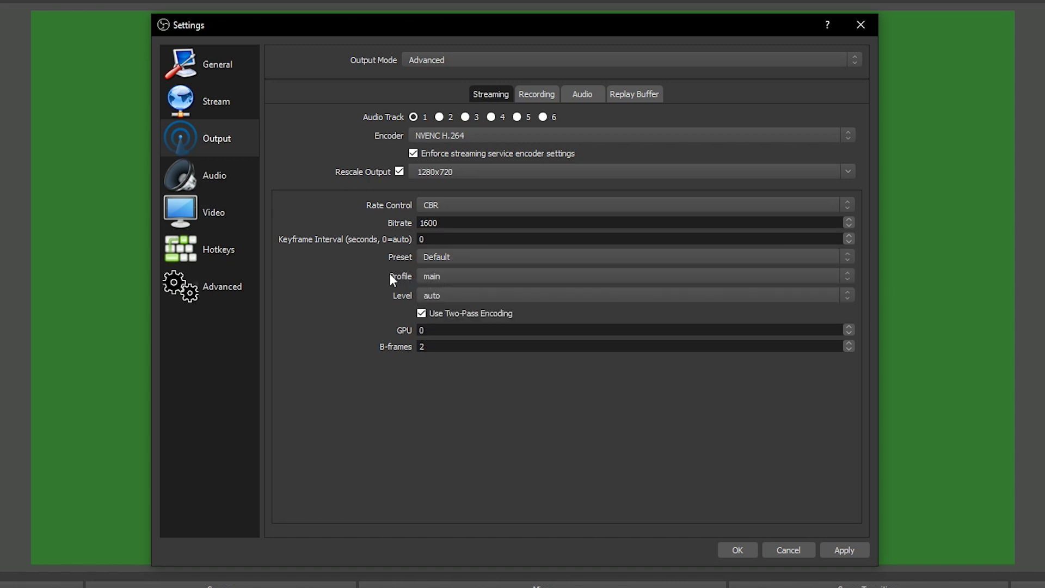
click(433, 278)
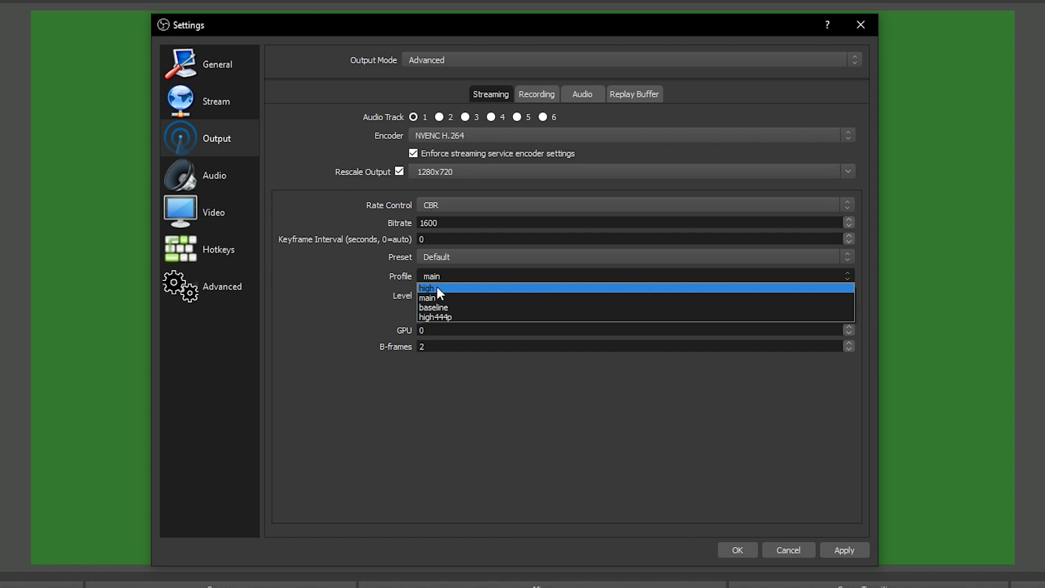
click(418, 278)
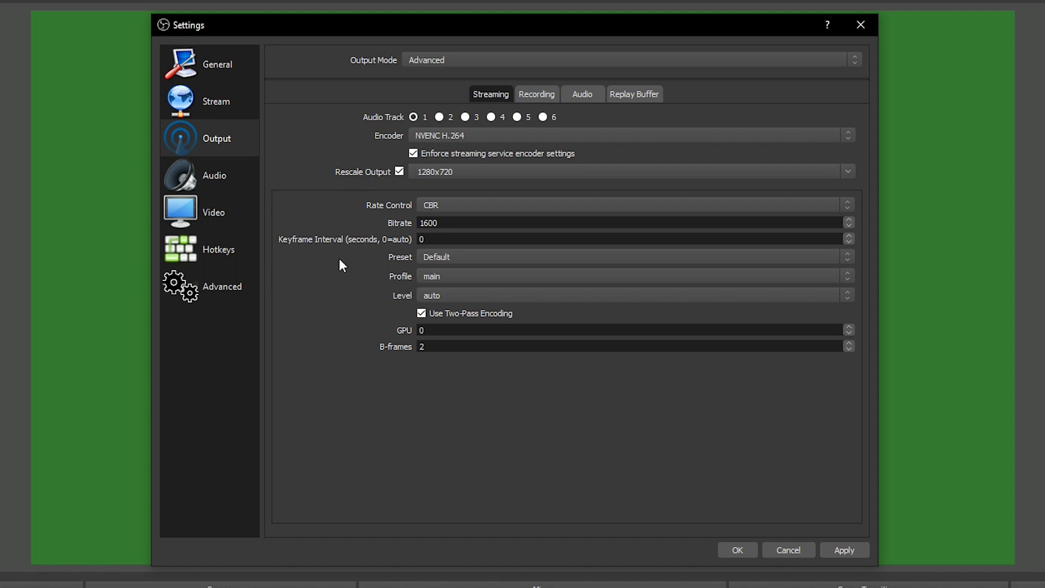
click(422, 297)
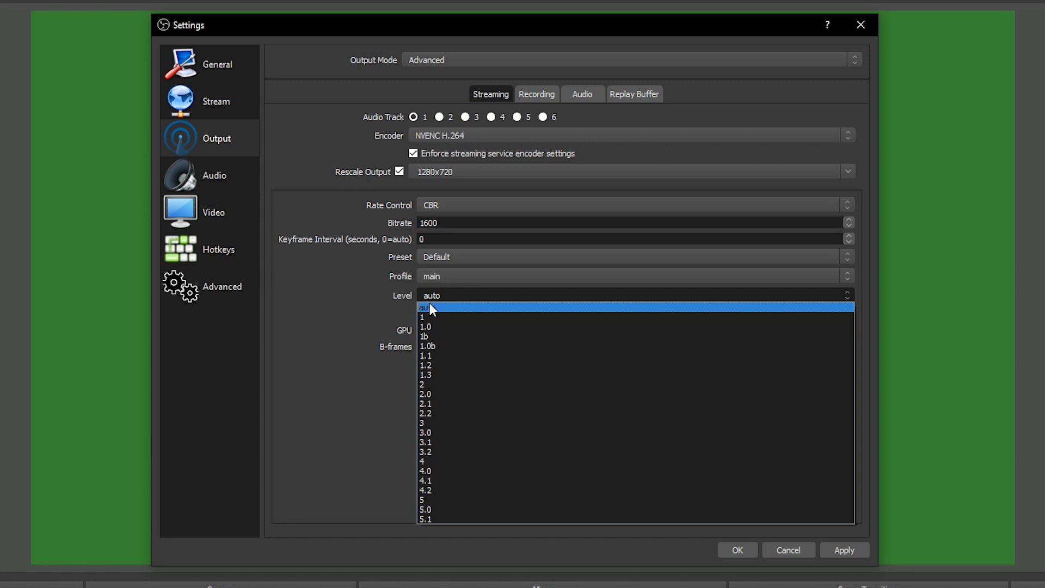
click(318, 295)
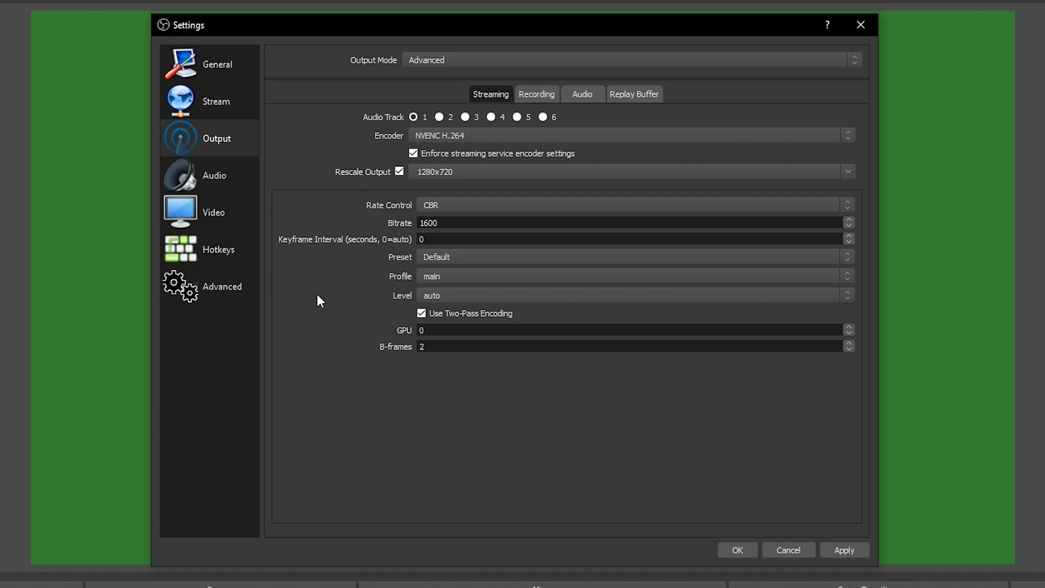
- Step the GPU number up and back to 0, re-enter 2 for B-frames, and select the bitrate value
double_click(426, 326)
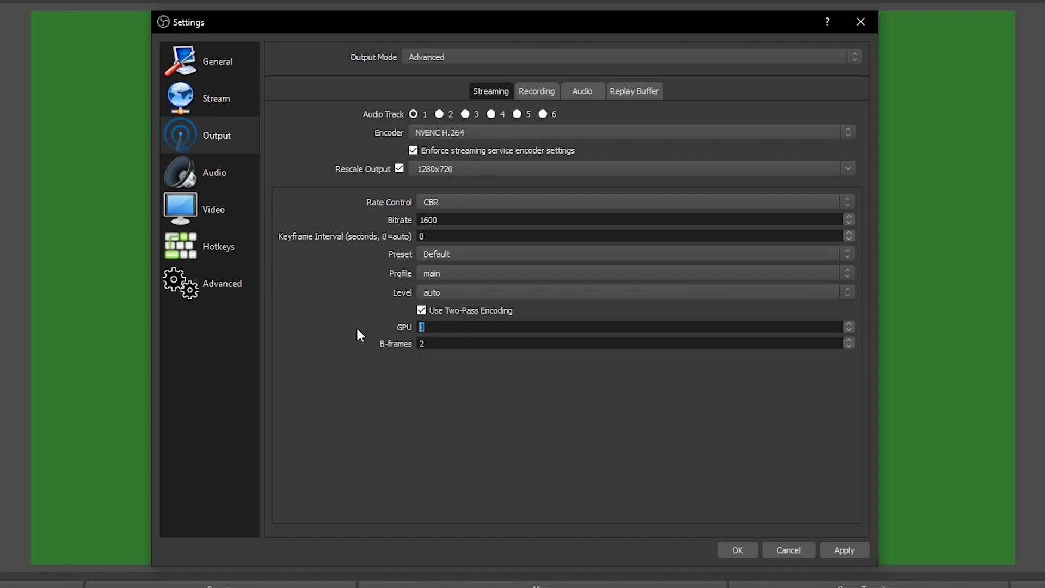
click(850, 325)
click(849, 329)
double_click(464, 344)
text(2)
double_click(455, 220)
- Switch to Microsoft Edge and open the speedtest.net website
key(super)
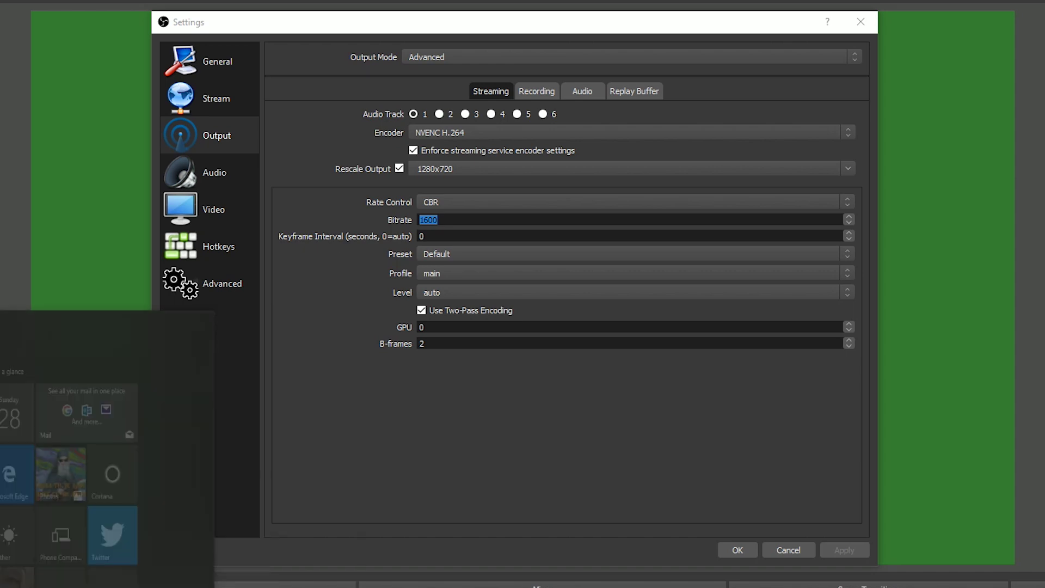
key(Return)
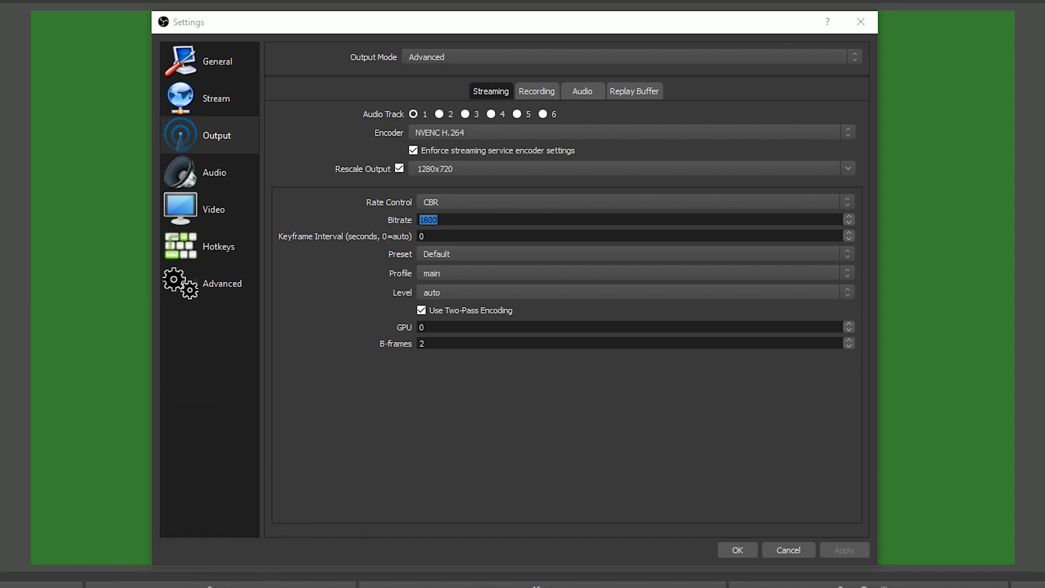
text(speedtest)
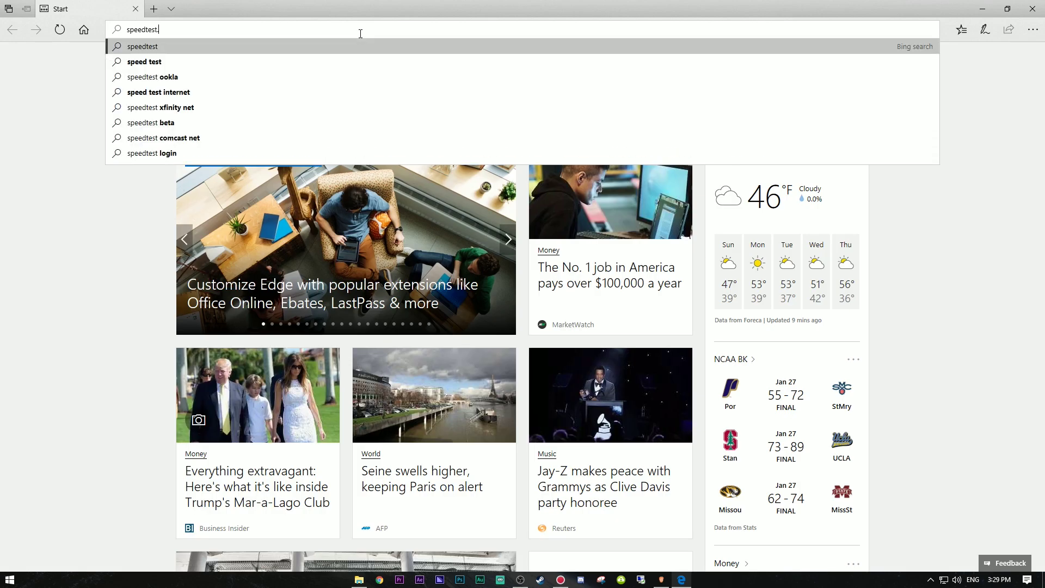
text(.net)
key(Return)
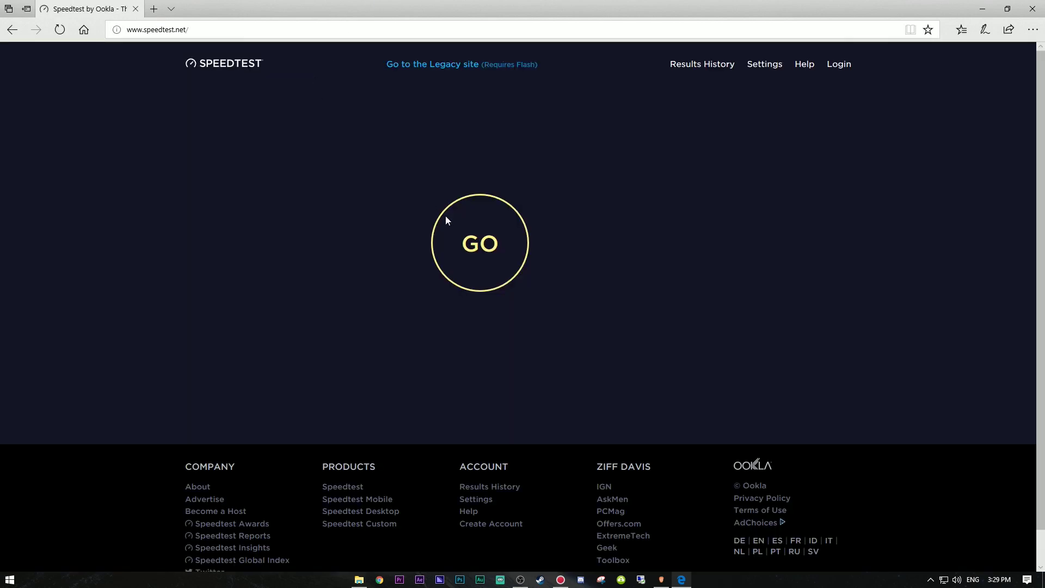
- Run the internet speed test and examine the measured upload speed
click(460, 233)
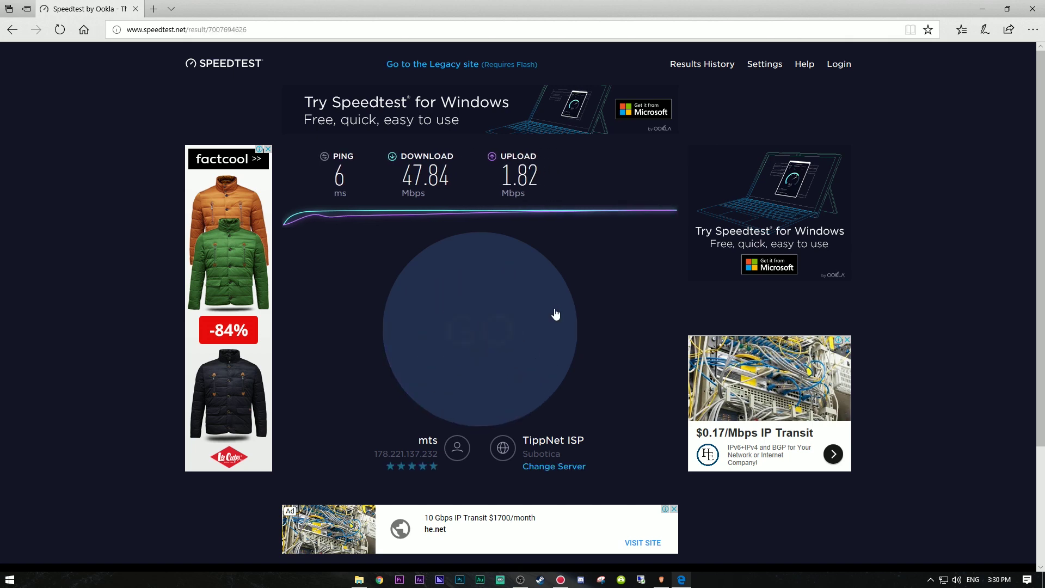
mouse_move(499, 184)
mouse_down()
mouse_move(546, 183)
mouse_move(502, 178)
mouse_up()
click(506, 175)
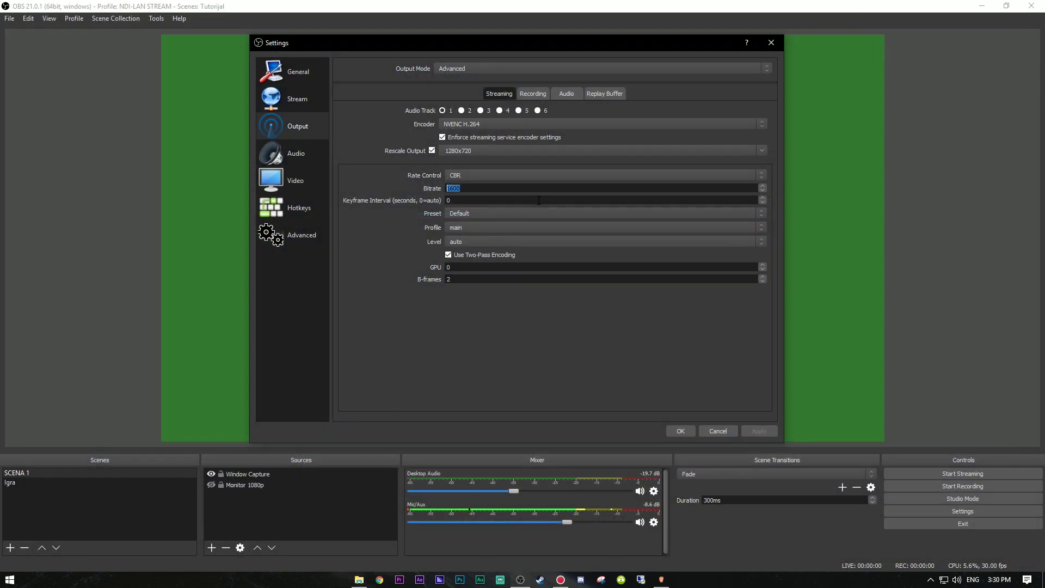
- Switch back to the OBS settings and set the stream type to Streaming Services with YouTube / YouTube Gaming as the service
click(539, 201)
drag(378, 39, 373, 48)
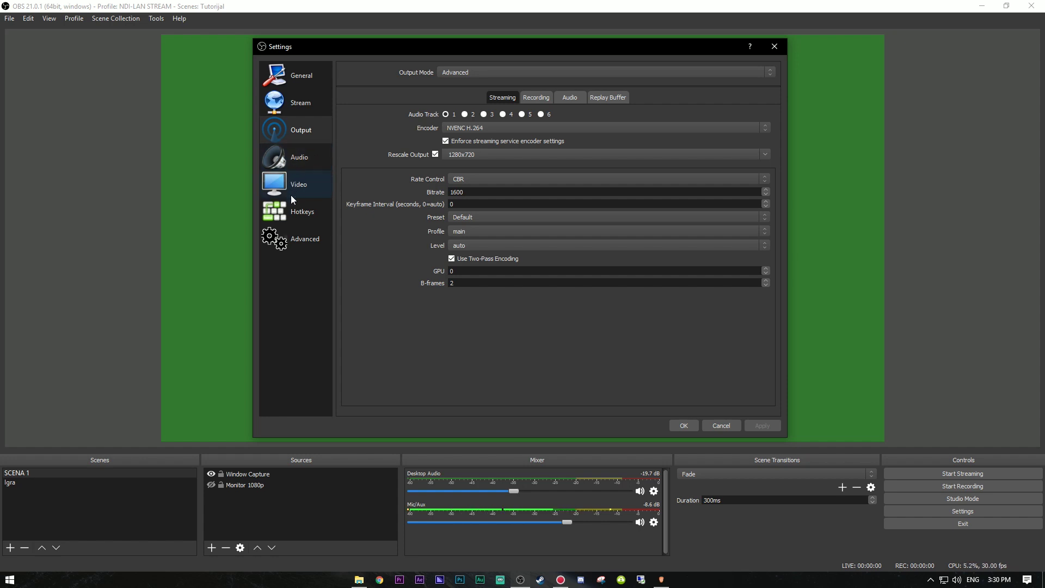
click(299, 102)
click(464, 72)
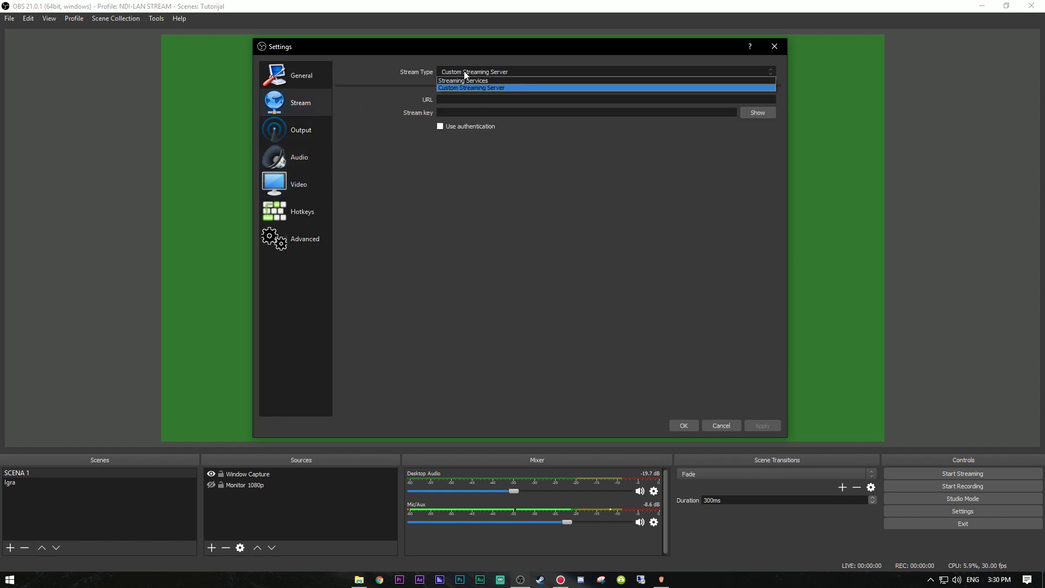
click(465, 71)
click(465, 71)
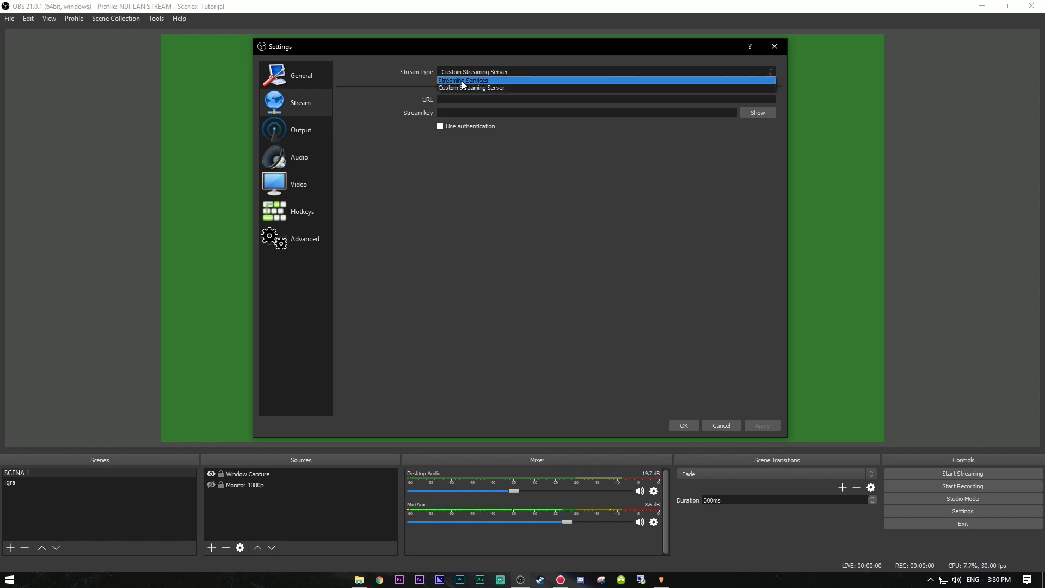
click(462, 81)
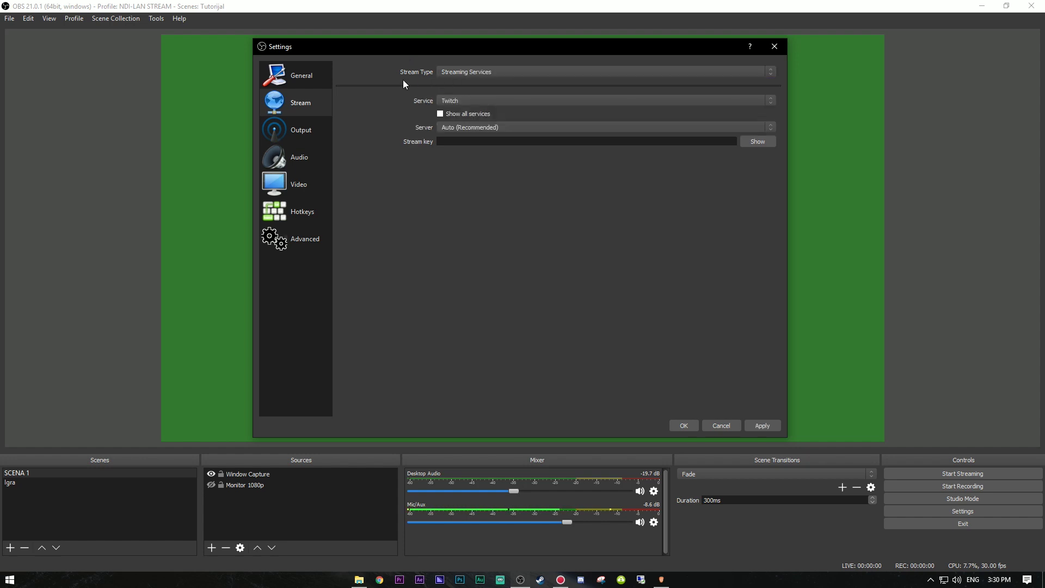
click(458, 102)
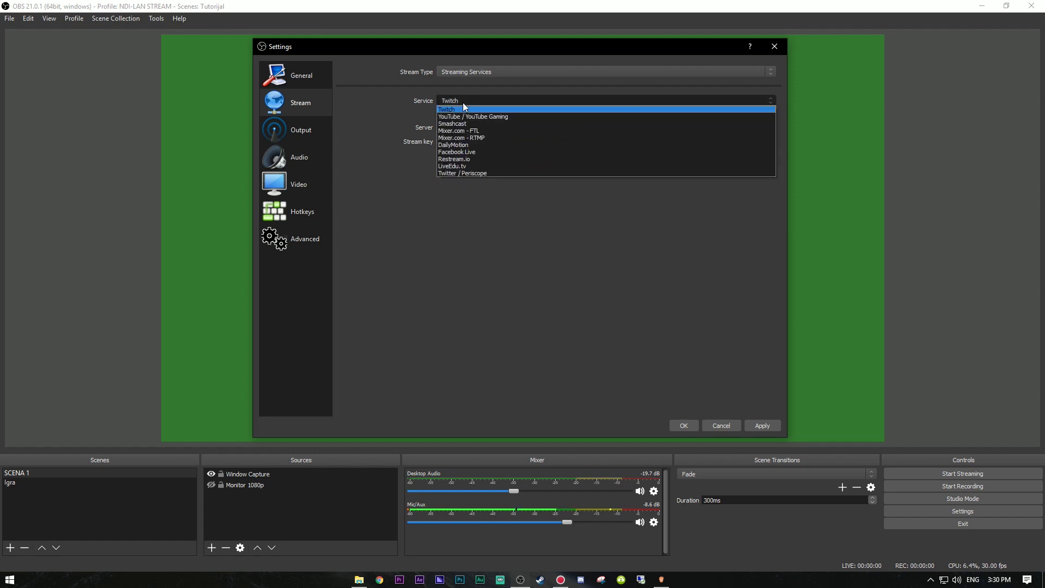
click(451, 117)
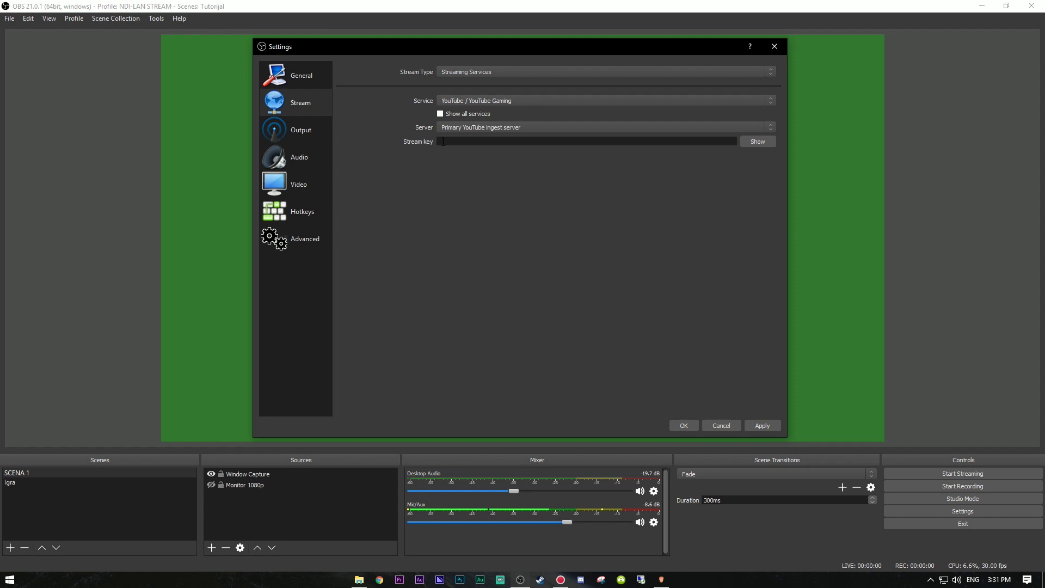
- Review the General, Video, Hotkeys, Advanced, Output and Stream settings pages, and save and close the settings
click(303, 80)
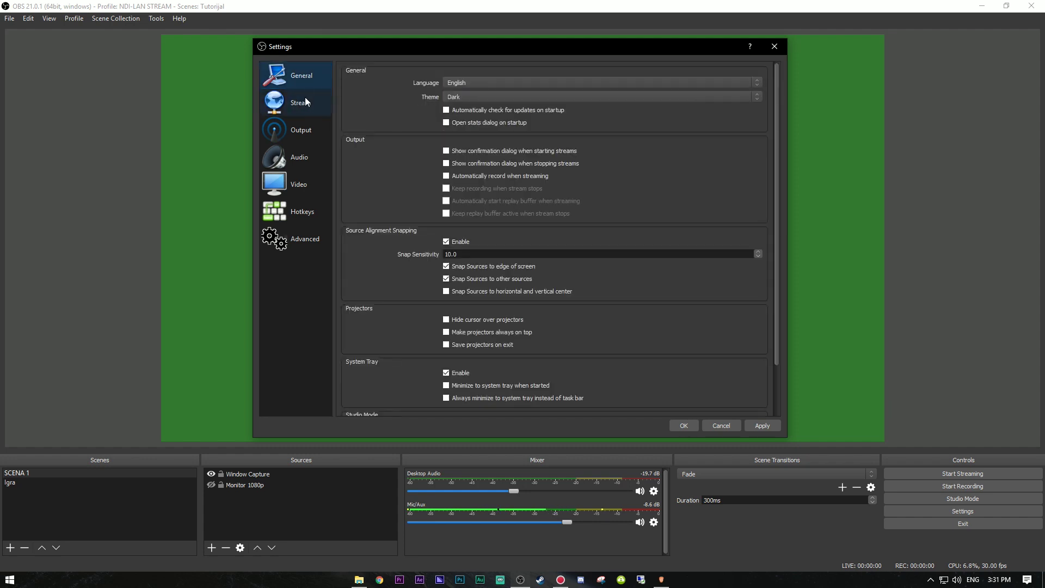
click(295, 181)
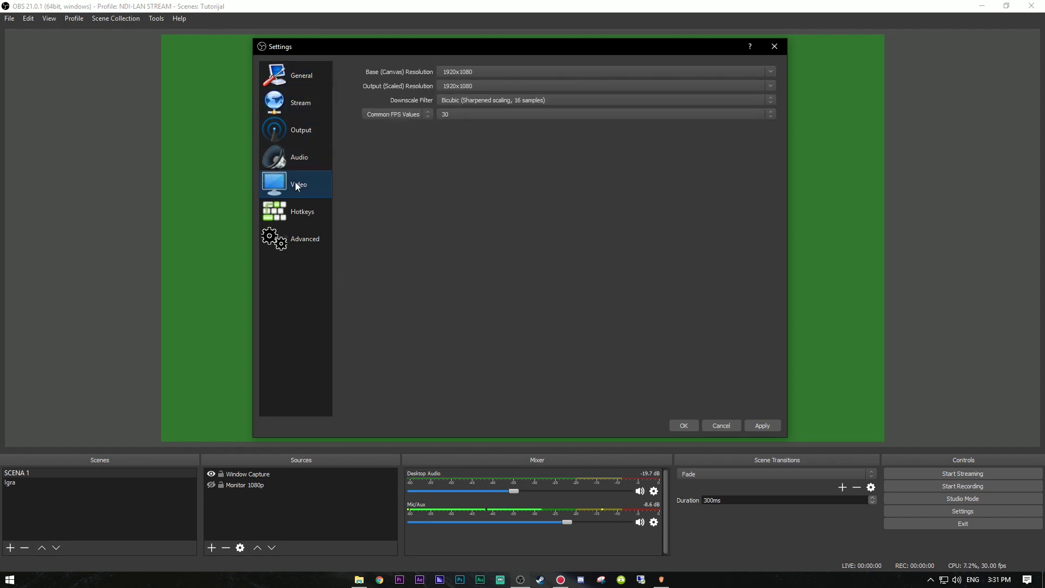
click(298, 204)
click(296, 233)
click(288, 211)
click(282, 179)
click(289, 133)
click(292, 104)
click(316, 83)
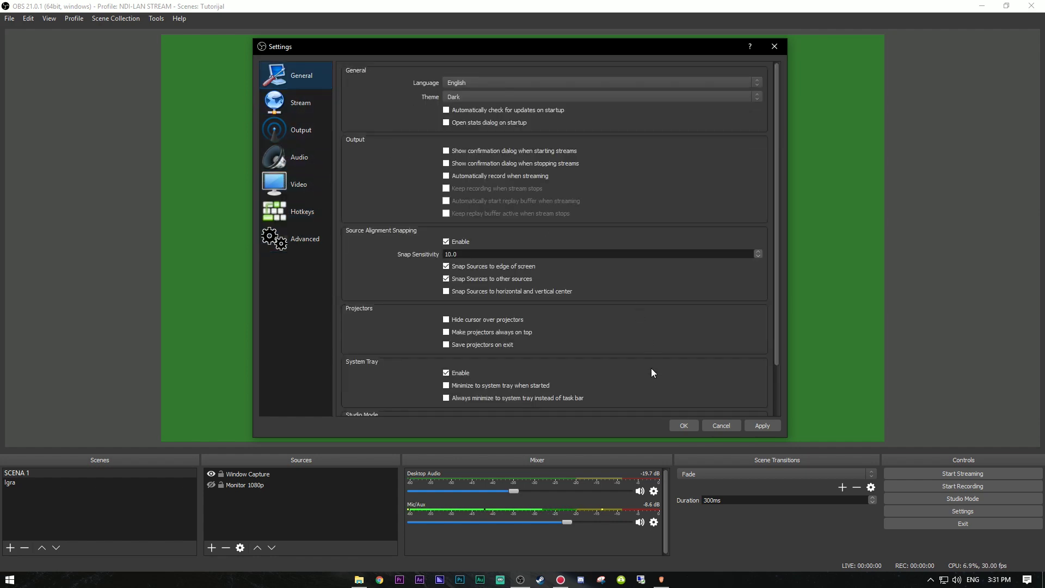
click(691, 426)
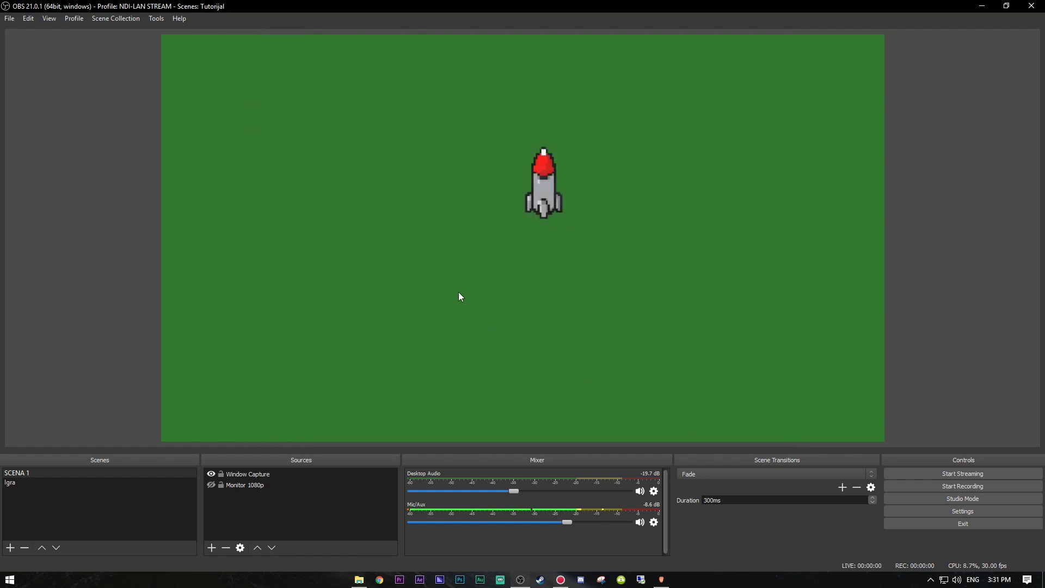